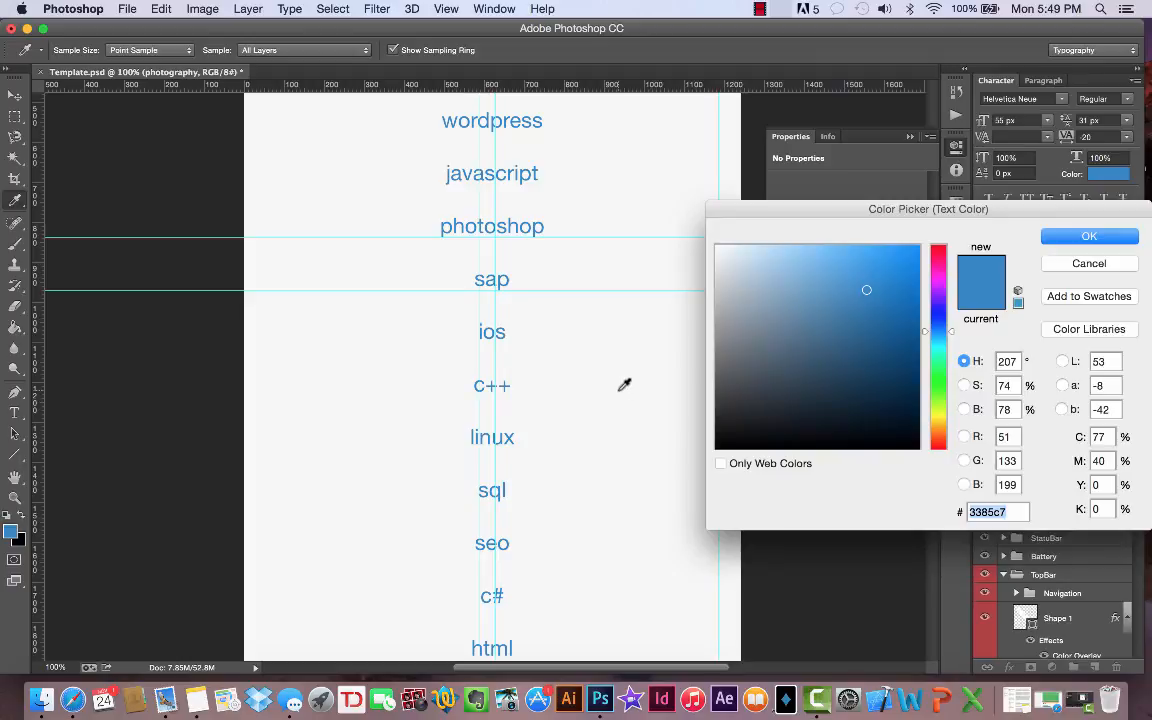
- Set the text color of the photography layer to f7f7f7 by sampling the page background on the canvas
click(621, 392)
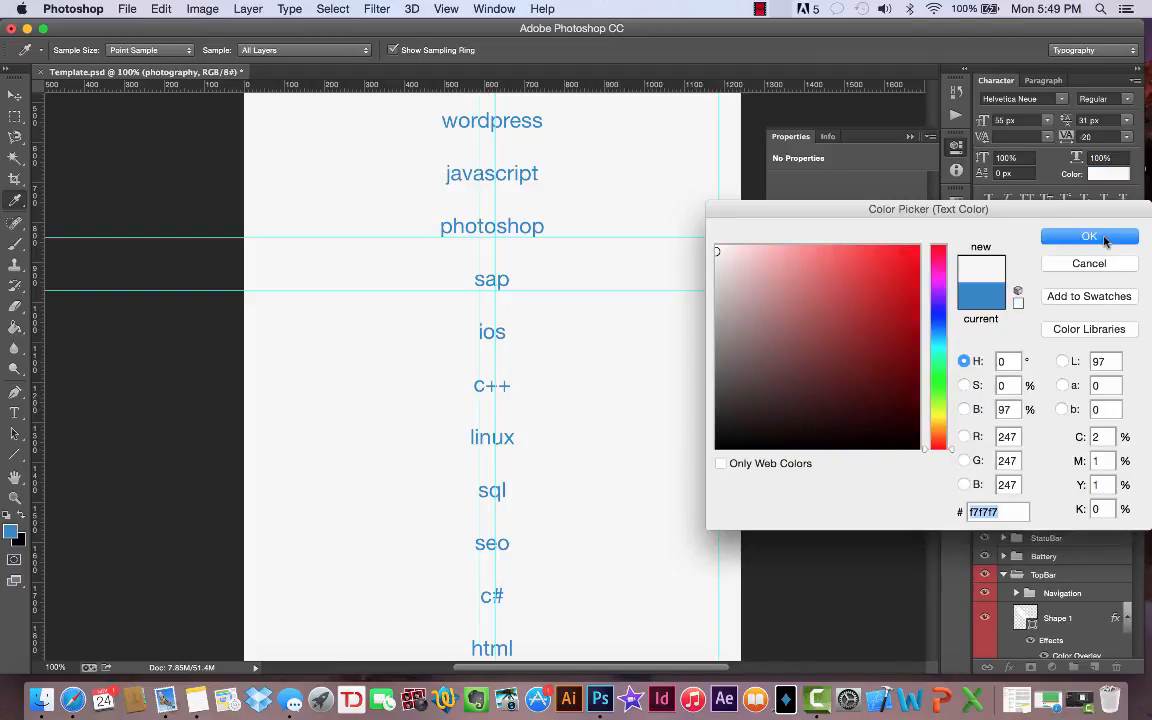
click(1089, 237)
- Examine the Top Searches list down to the bottom navigation and the layers that make up the TopBar group
scroll(1045, 620, down, 5)
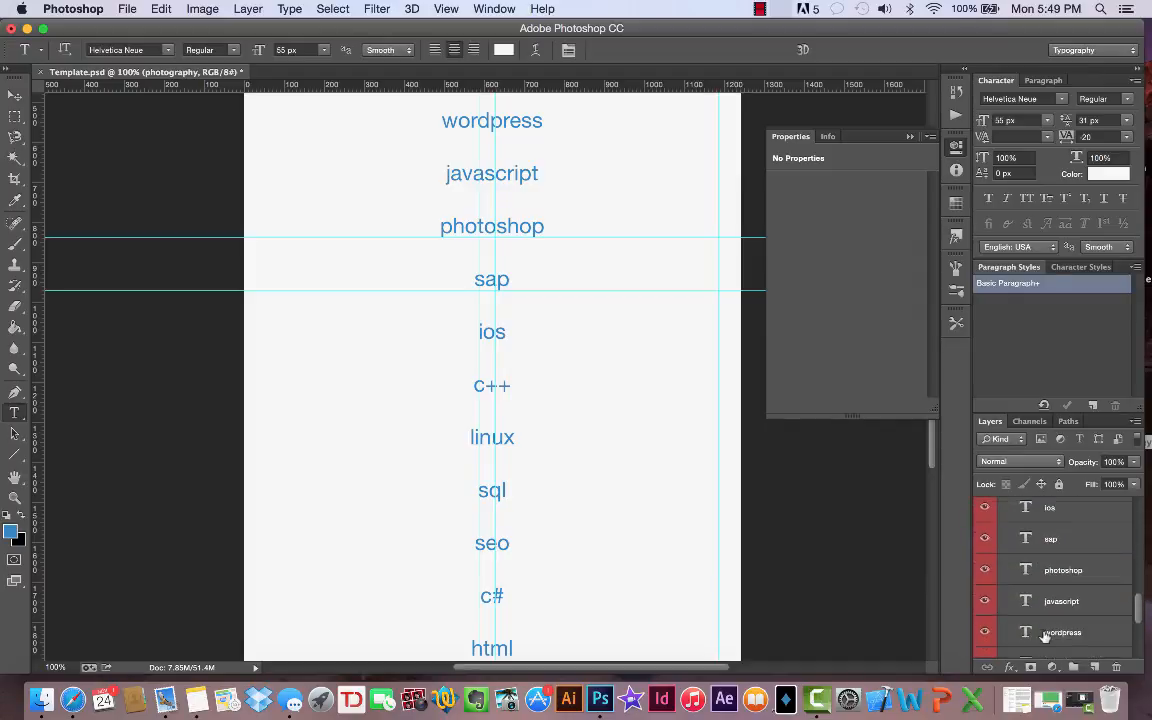
scroll(1045, 620, down, 3)
scroll(868, 493, up, 3)
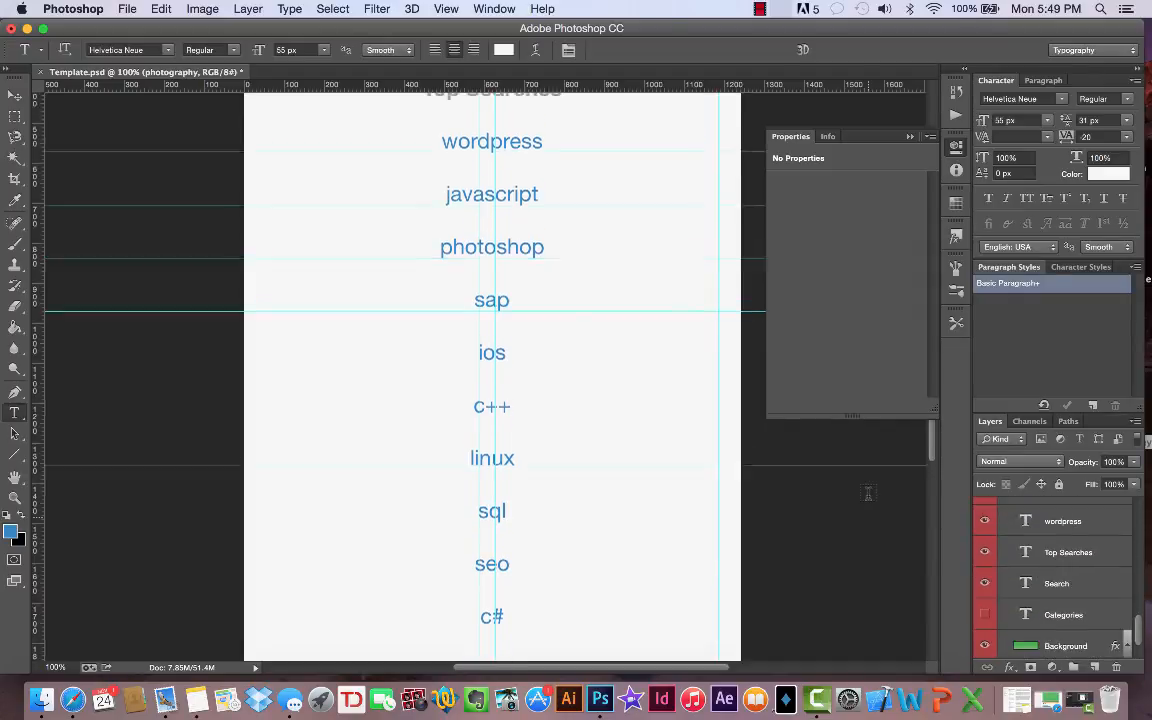
scroll(532, 316, down, 5)
scroll(532, 316, up, 4)
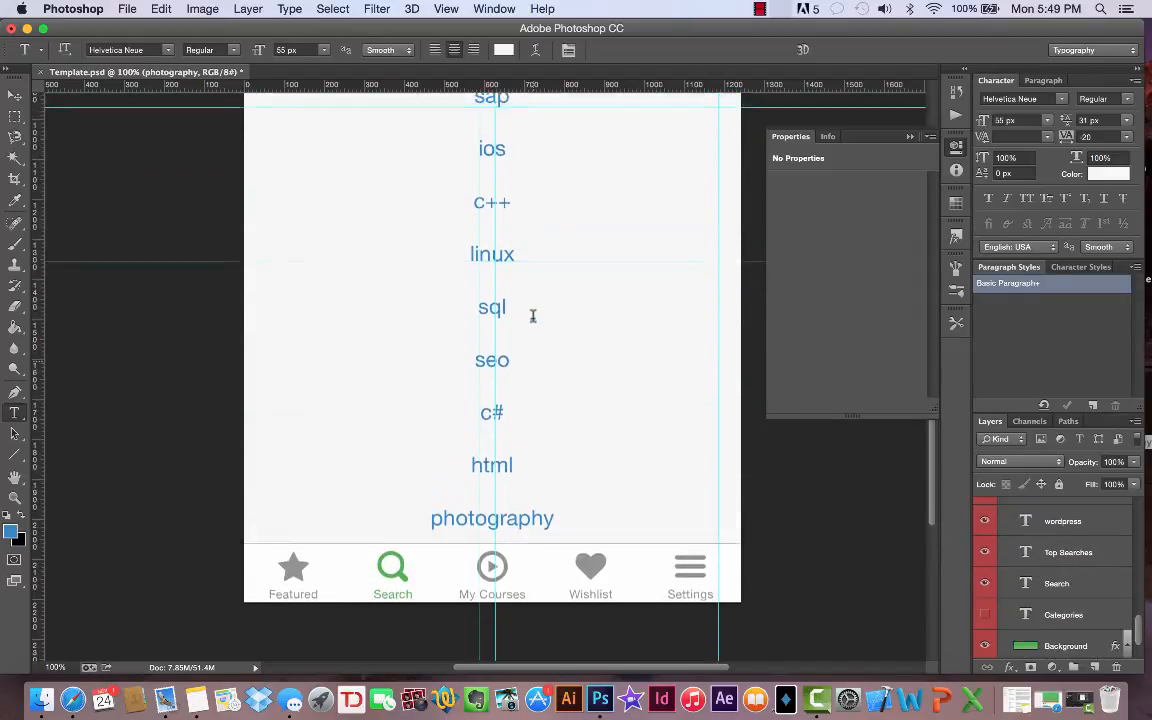
scroll(532, 316, down, 4)
scroll(532, 316, up, 1)
scroll(532, 316, down, 2)
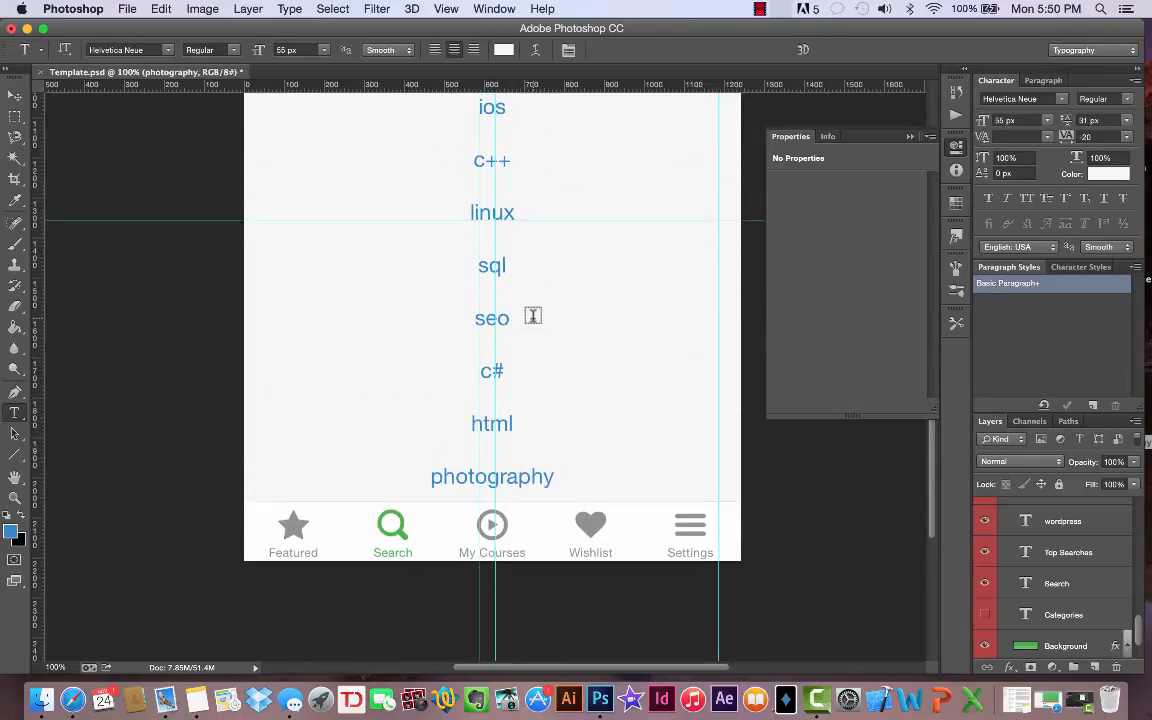
scroll(532, 316, down, 2)
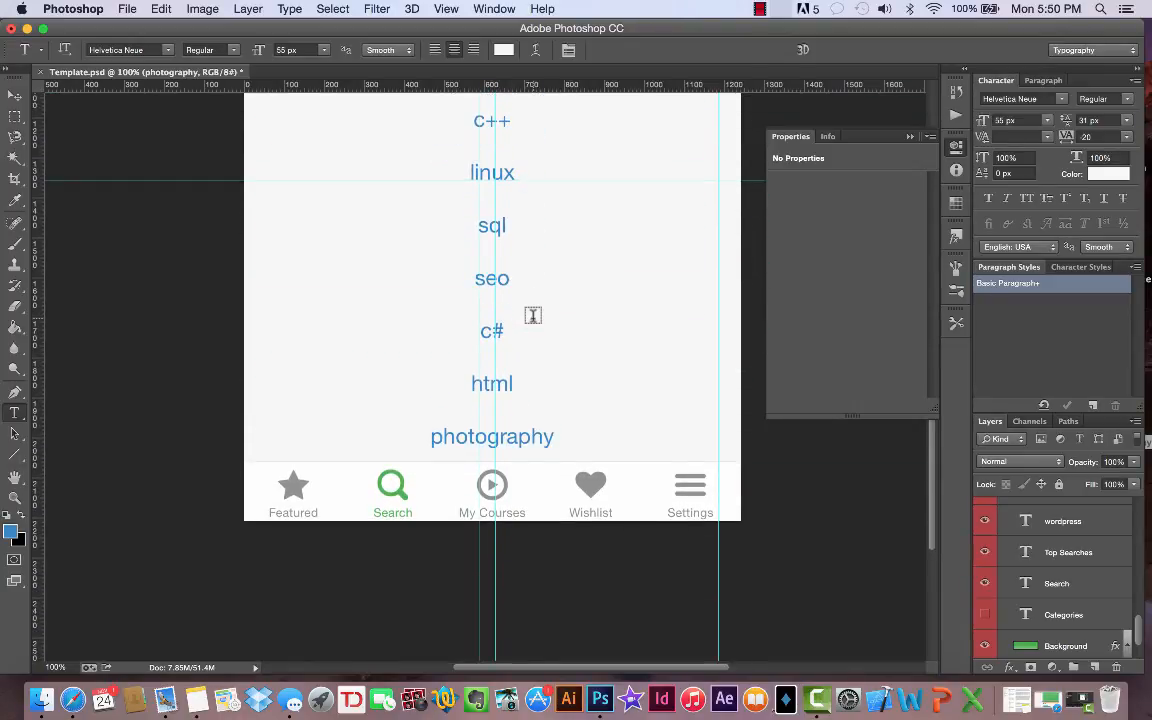
scroll(1085, 563, down, 2)
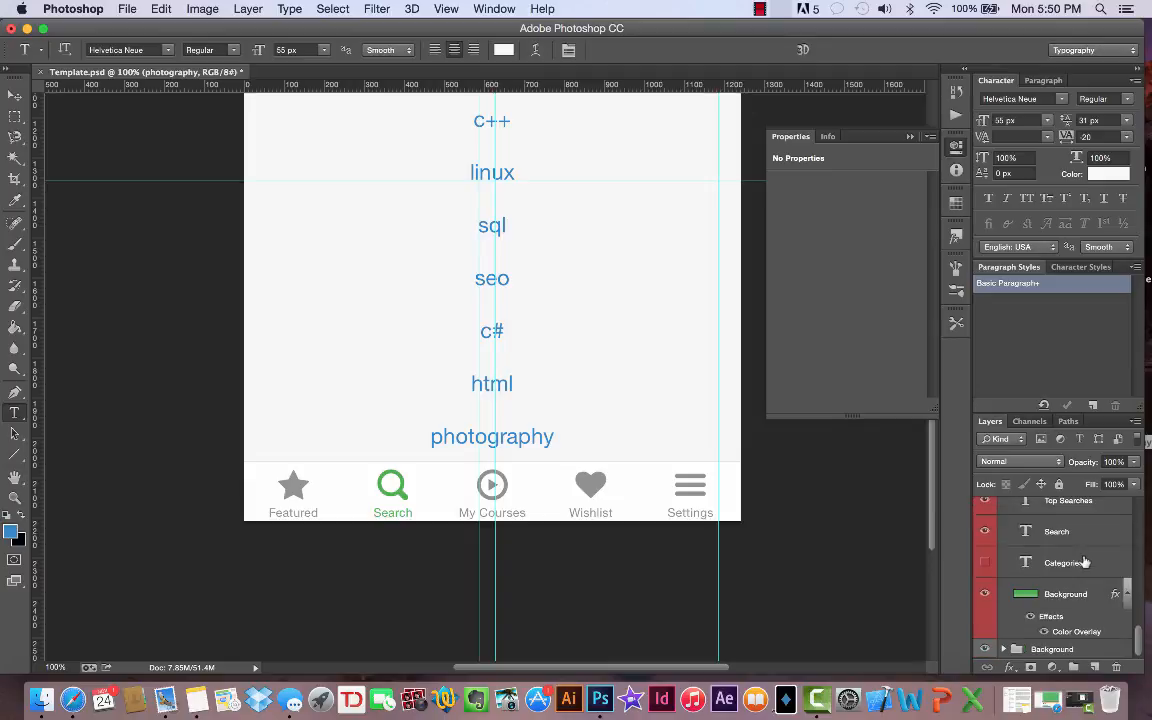
double_click(1067, 633)
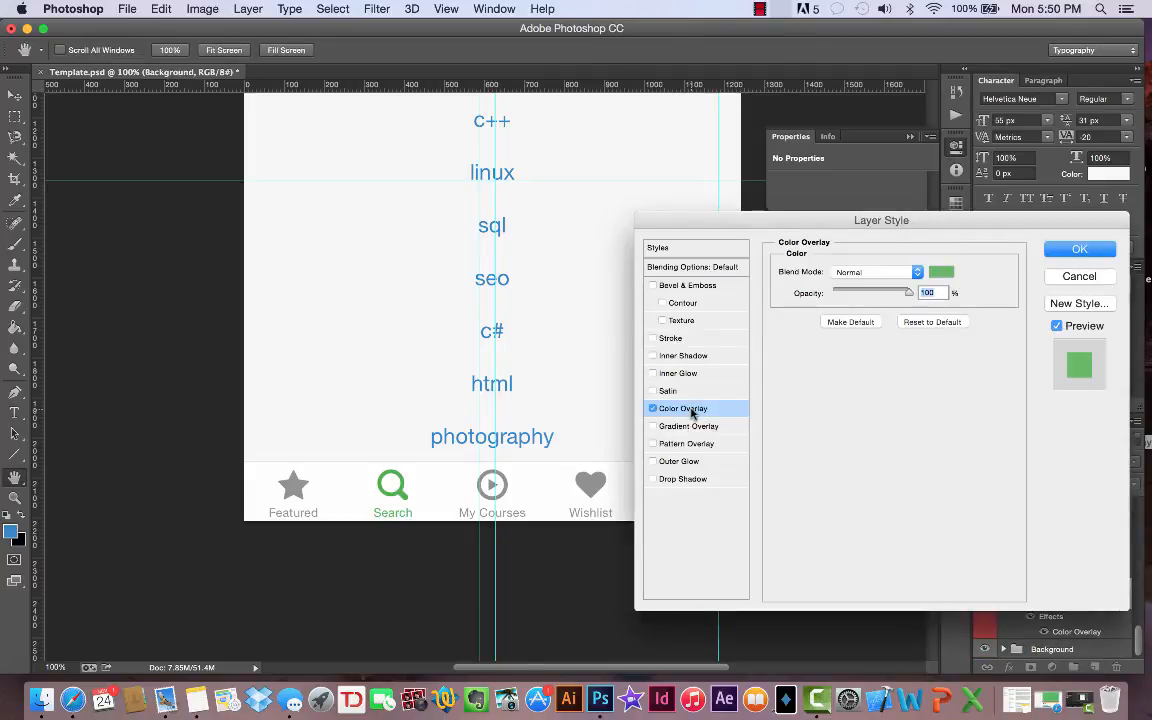
click(652, 409)
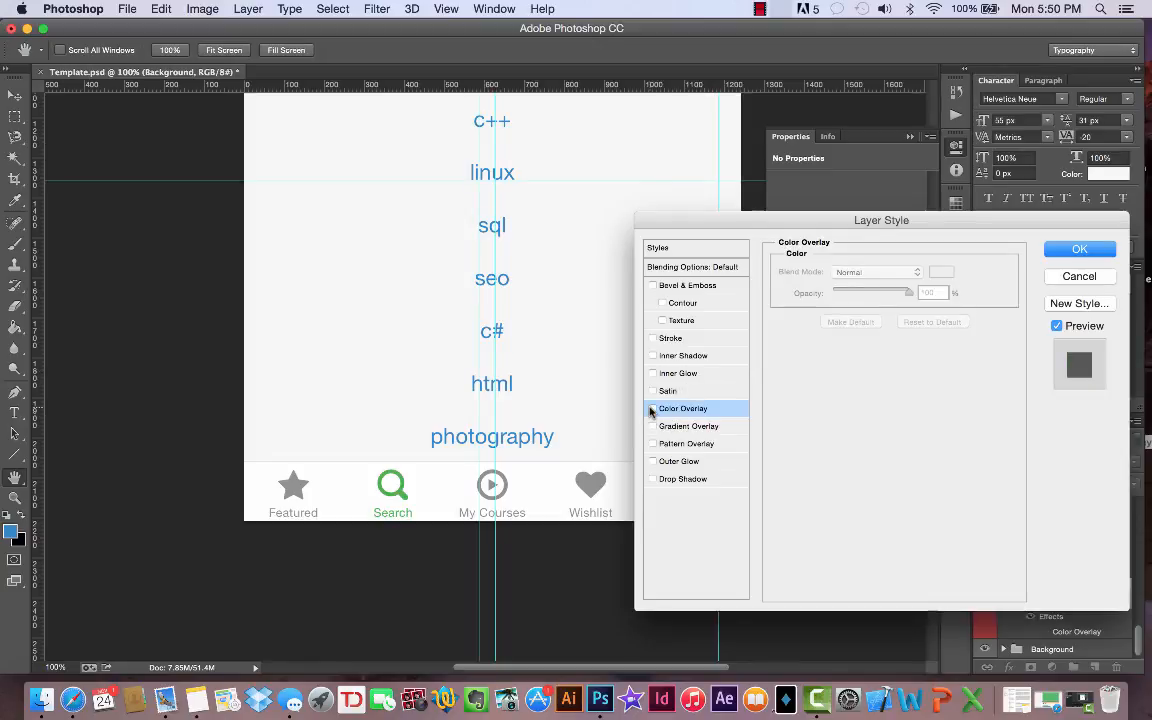
click(652, 409)
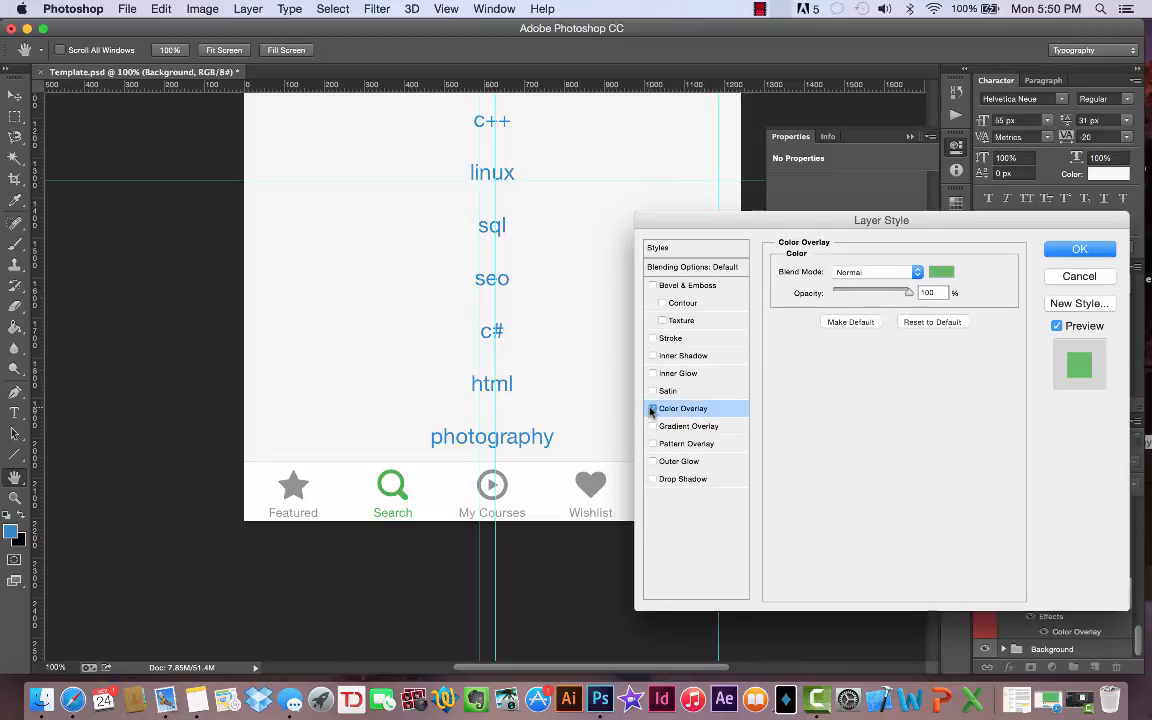
click(939, 274)
double_click(1015, 508)
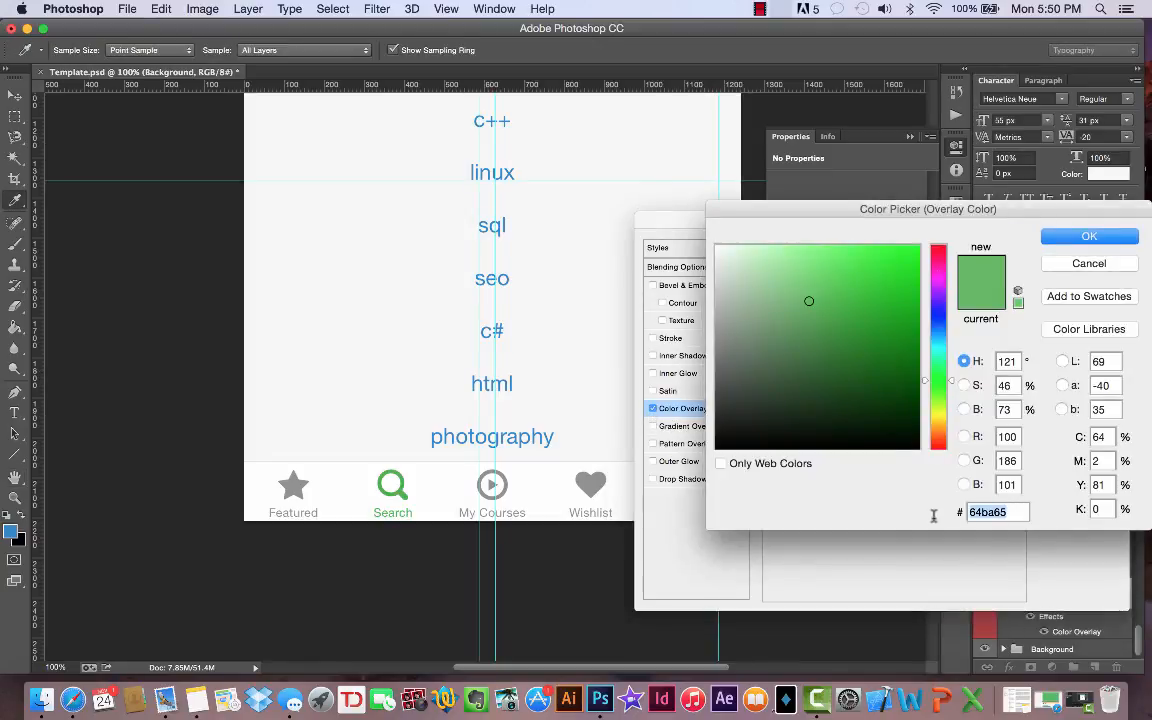
click(1089, 263)
click(1080, 277)
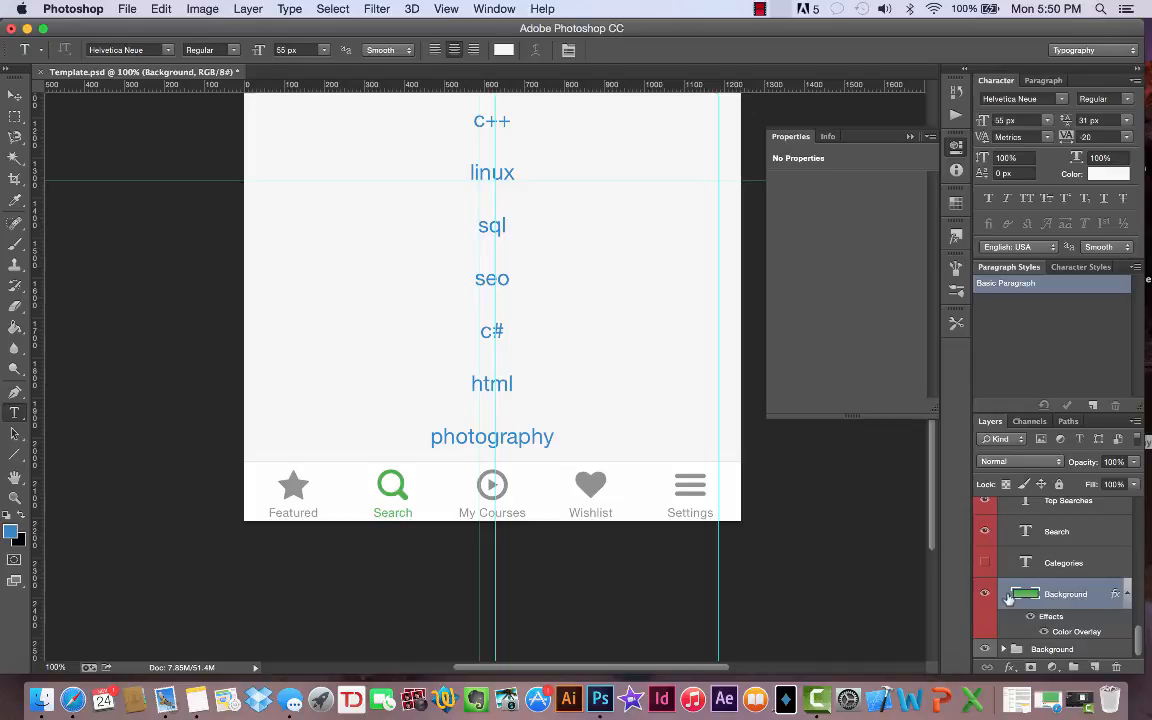
- Set the Color Overlay of the bg layer inside the Background group to f7f7f7
click(1003, 649)
click(1062, 645)
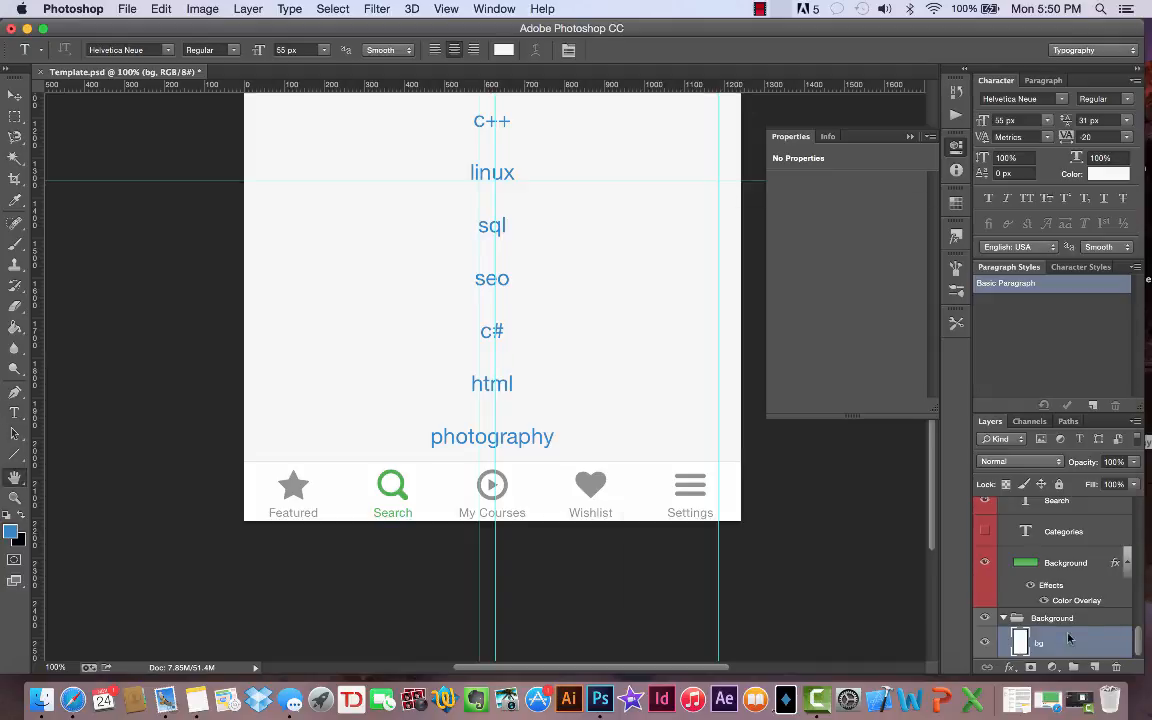
double_click(1069, 641)
click(683, 408)
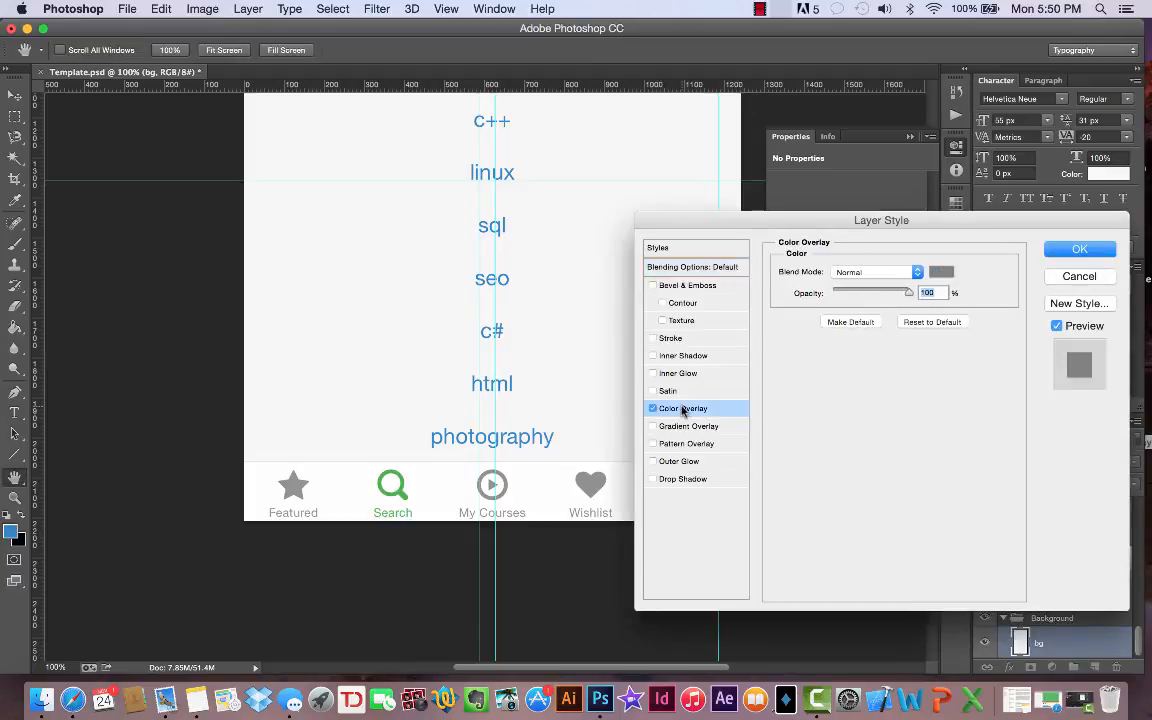
click(941, 271)
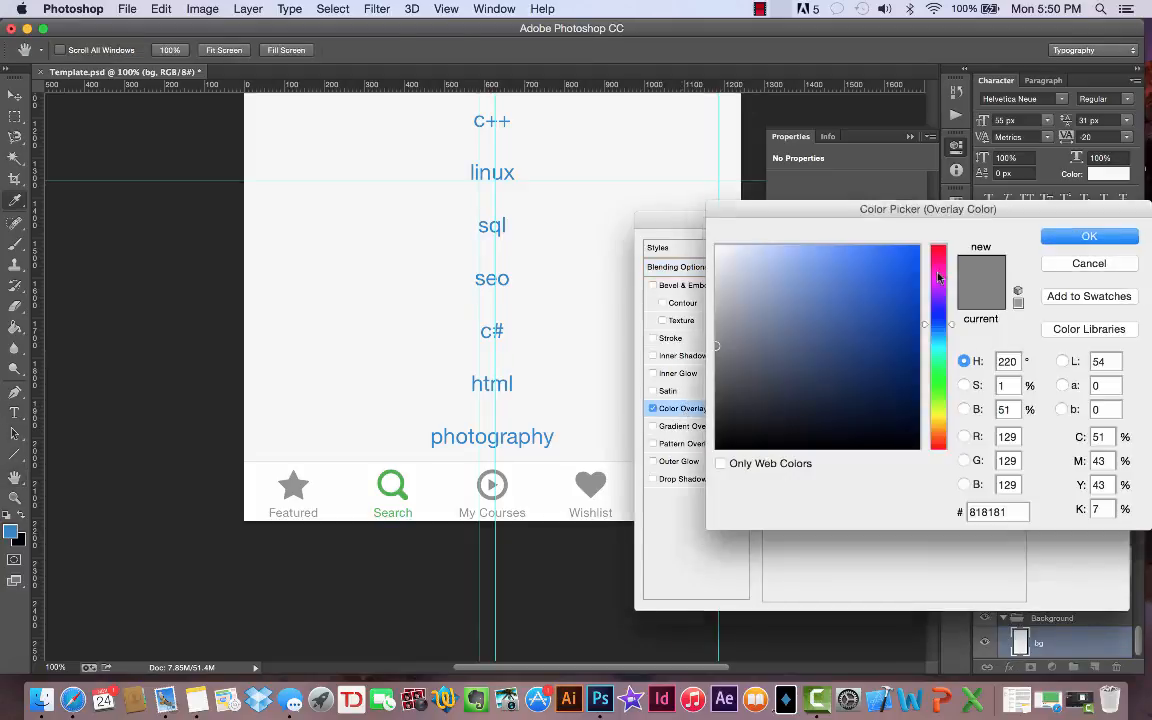
double_click(1001, 510)
text(f7f7f7)
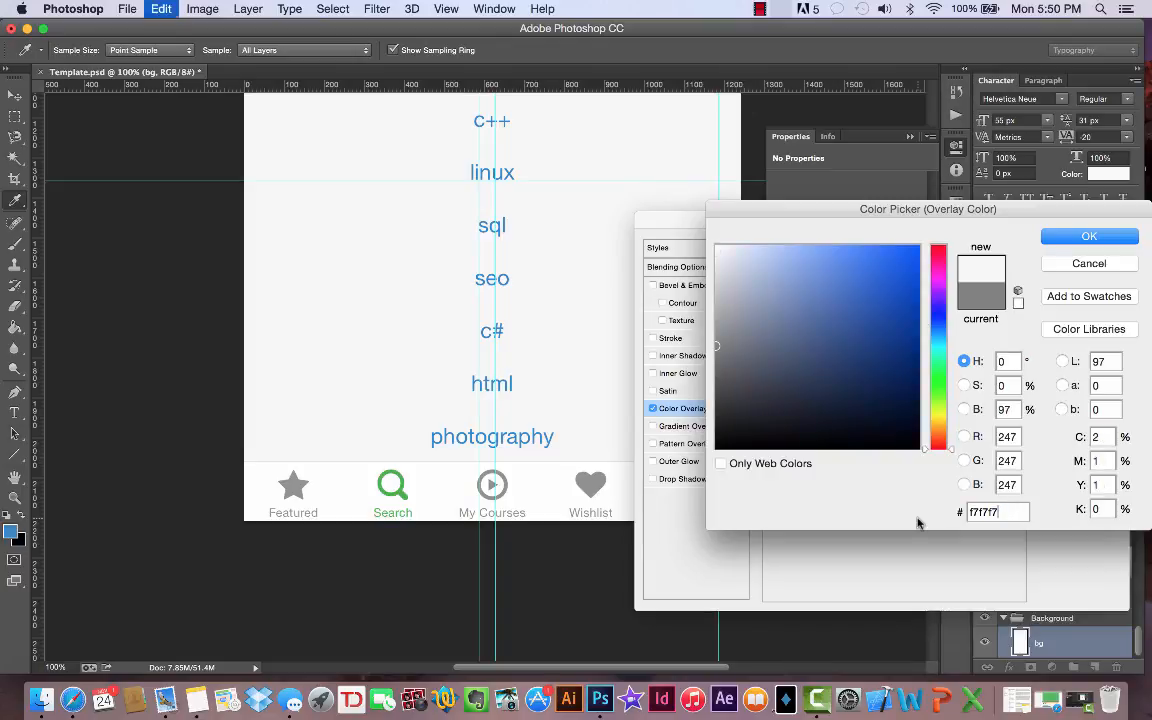
click(1092, 238)
click(1100, 252)
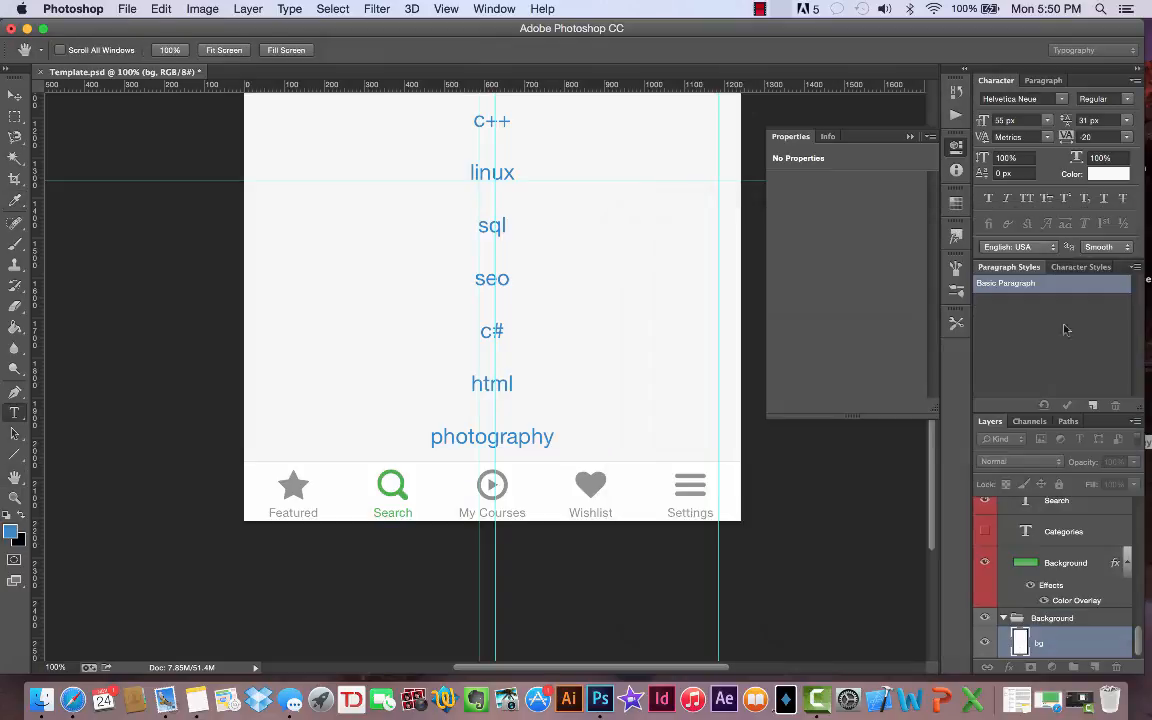
- Hide the Reference layer and check the mockup from the search header down to the bottom navigation
scroll(1043, 520, up, 5)
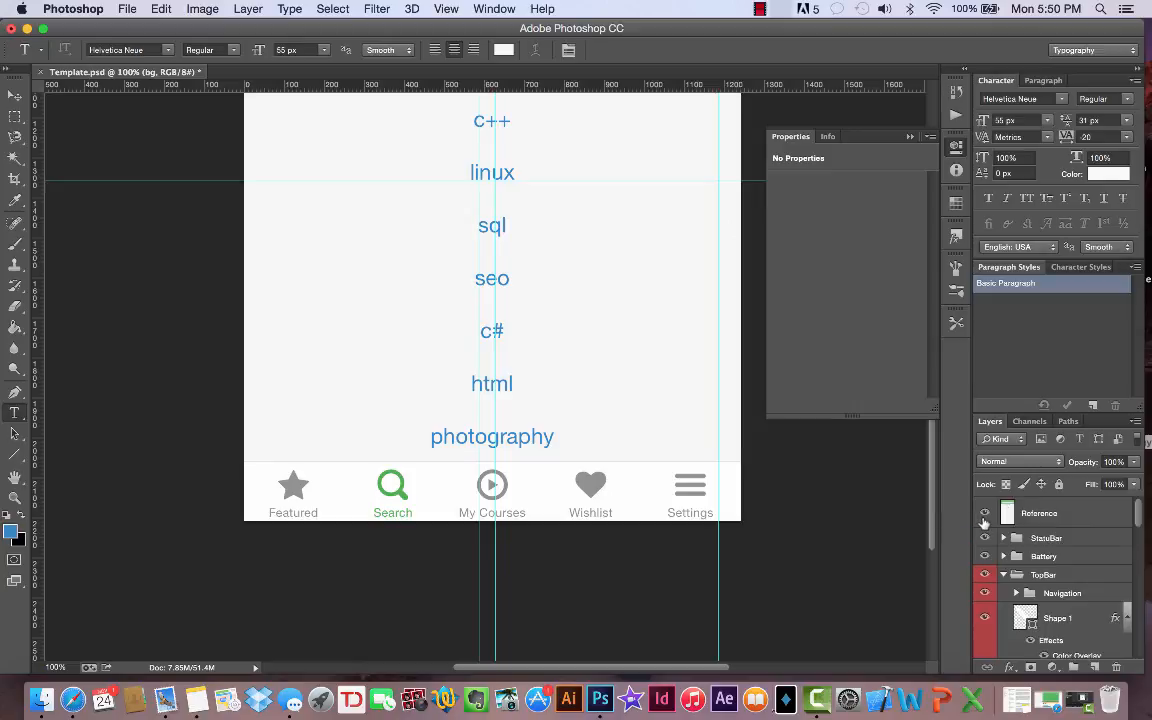
click(984, 515)
scroll(717, 472, up, 10)
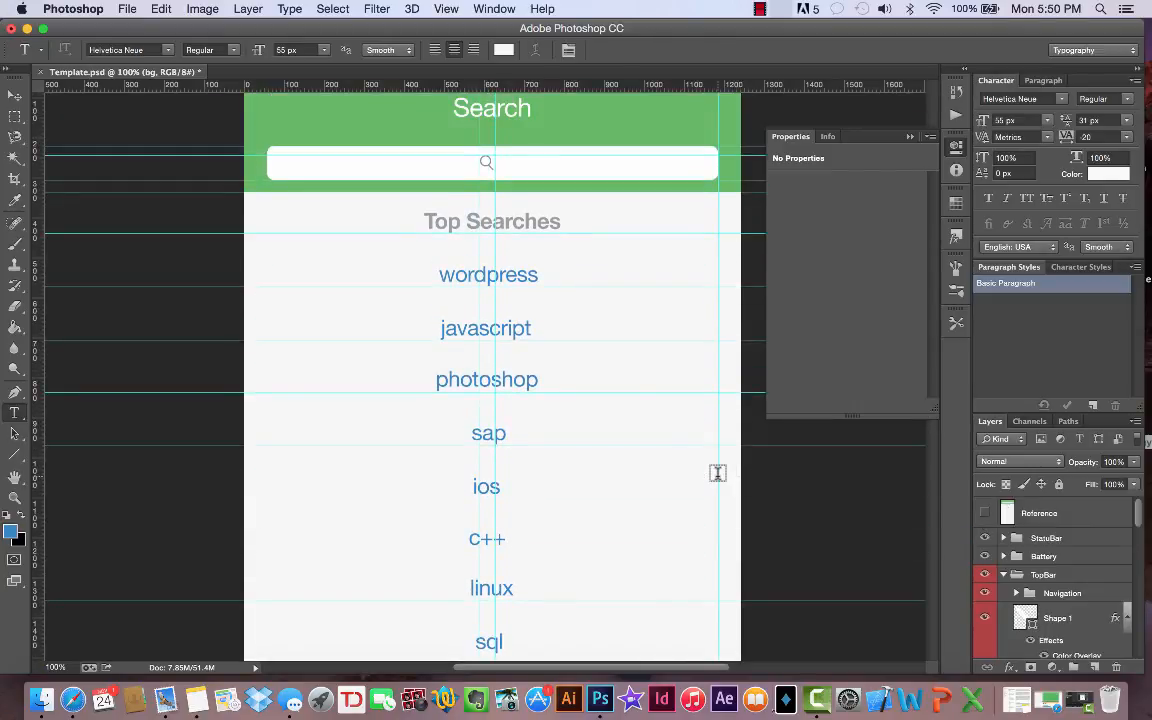
scroll(625, 401, up, 2)
scroll(625, 401, down, 10)
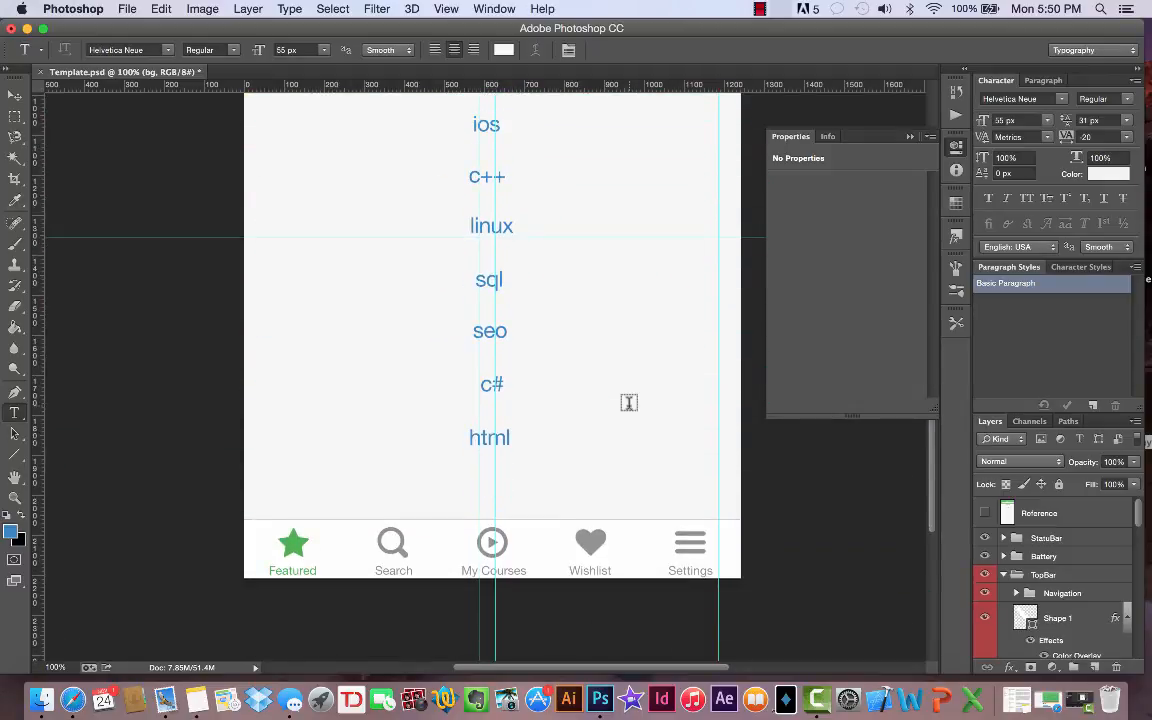
- Select all text layers from photography through Search in the TopBar group
click(1004, 575)
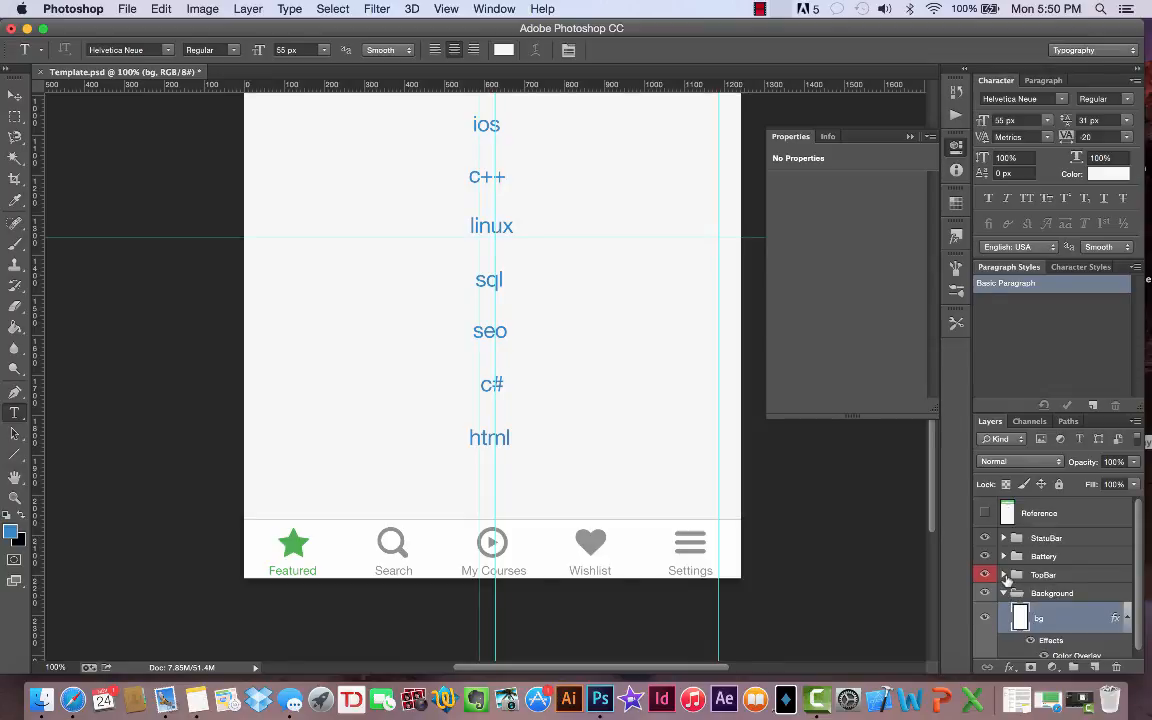
scroll(1030, 578, down, 10)
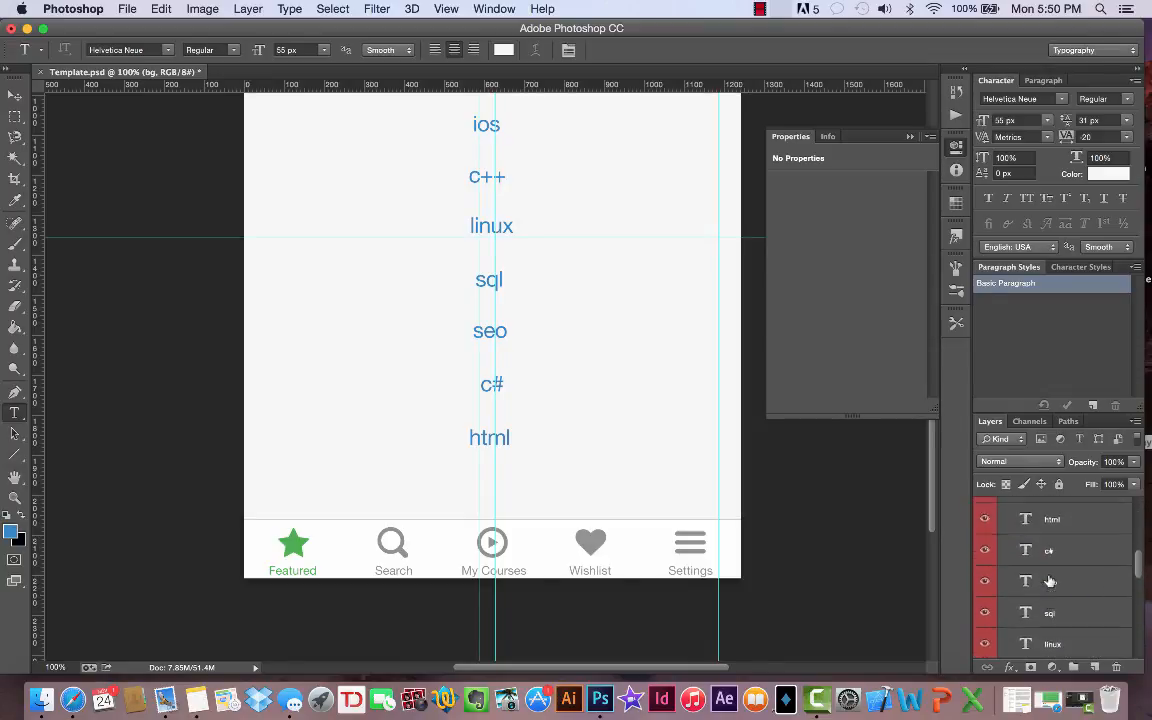
scroll(1050, 581, up, 3)
scroll(1048, 580, up, 5)
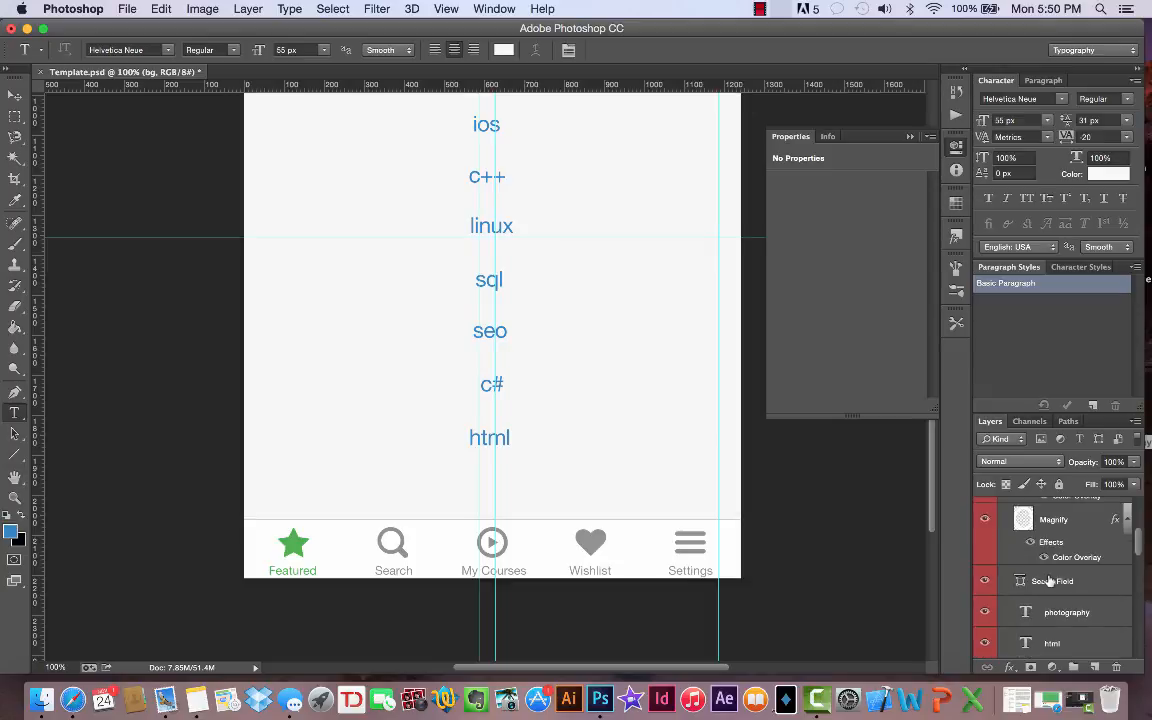
scroll(1048, 580, up, 2)
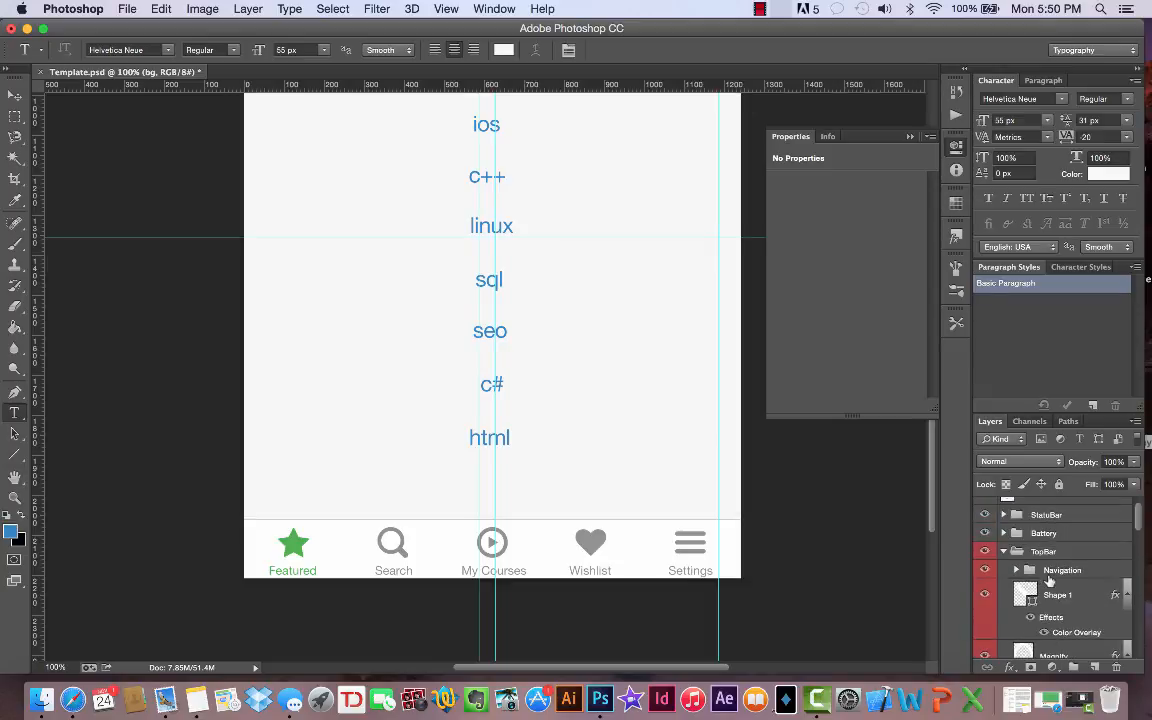
scroll(1074, 570, down, 4)
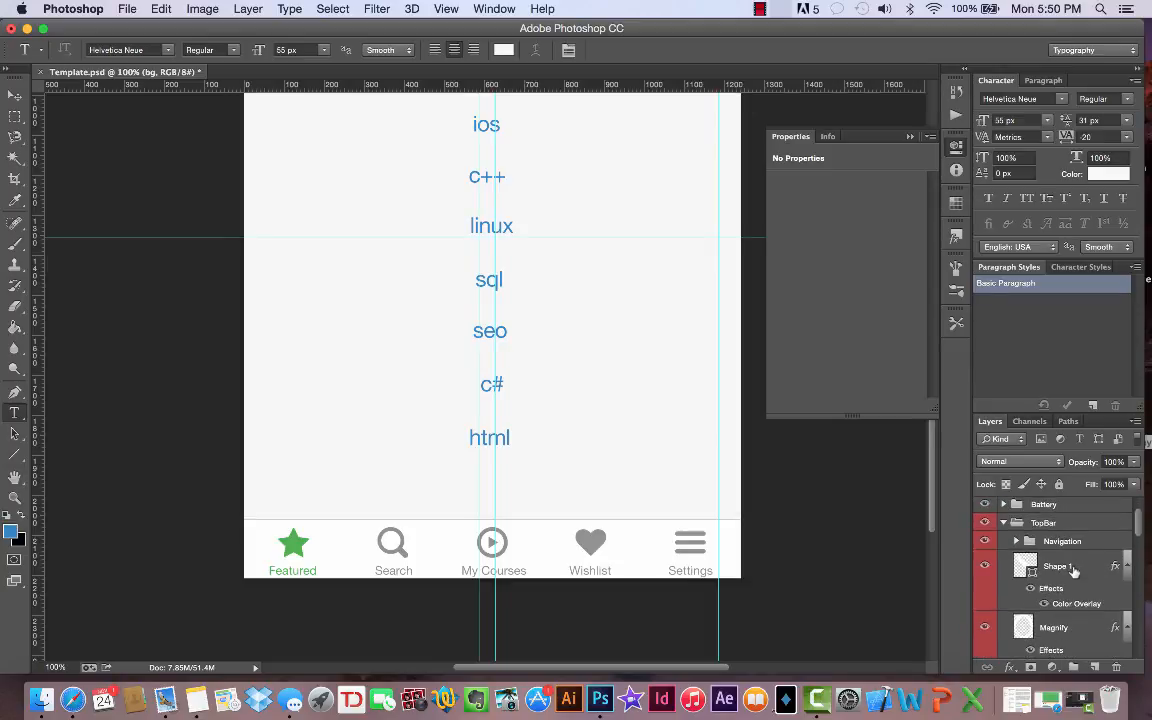
scroll(1074, 571, down, 1)
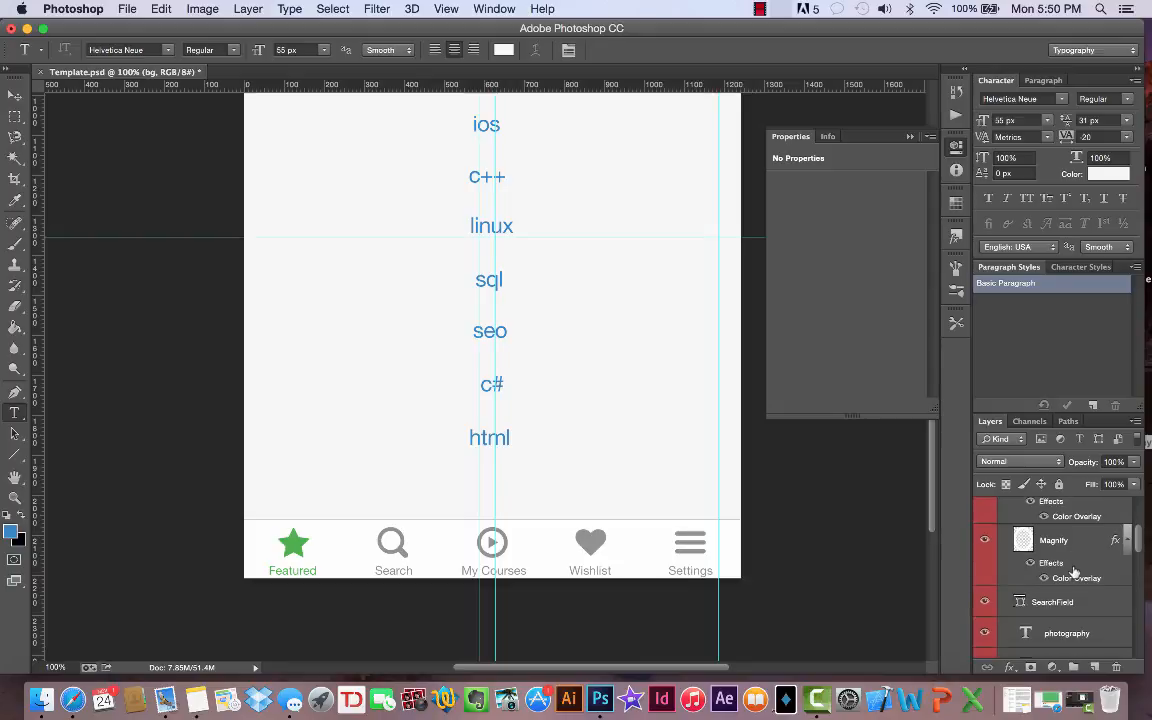
scroll(1072, 605, down, 2)
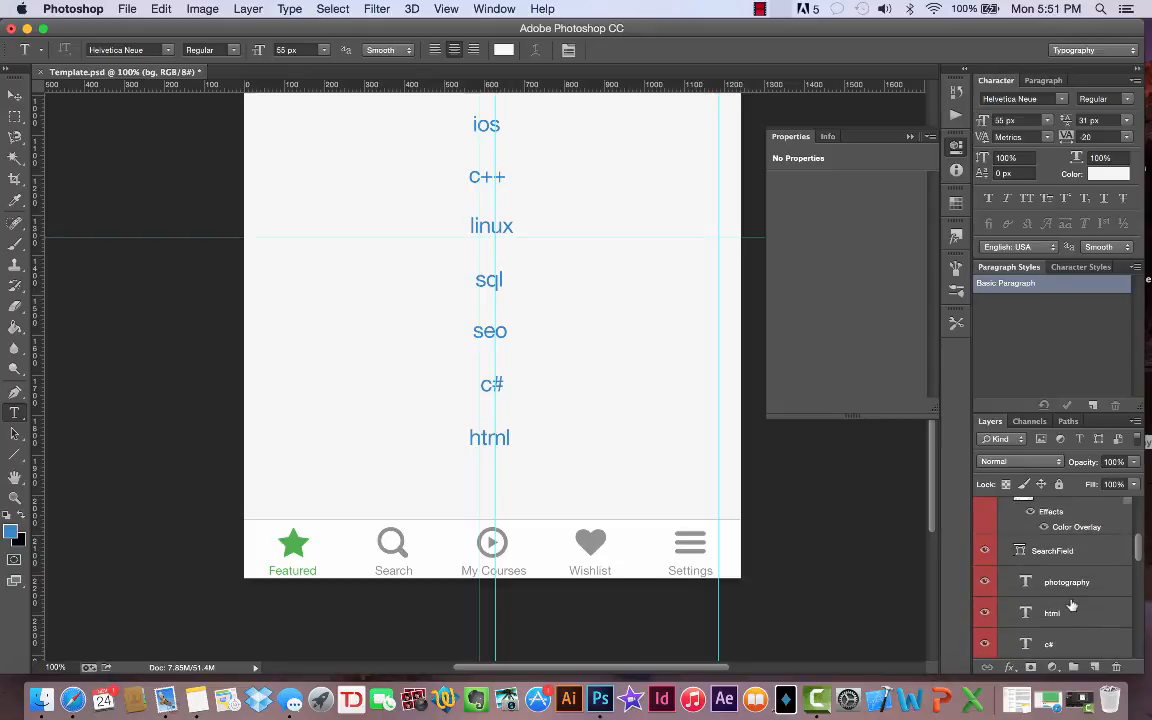
click(1087, 578)
scroll(1087, 577, down, 8)
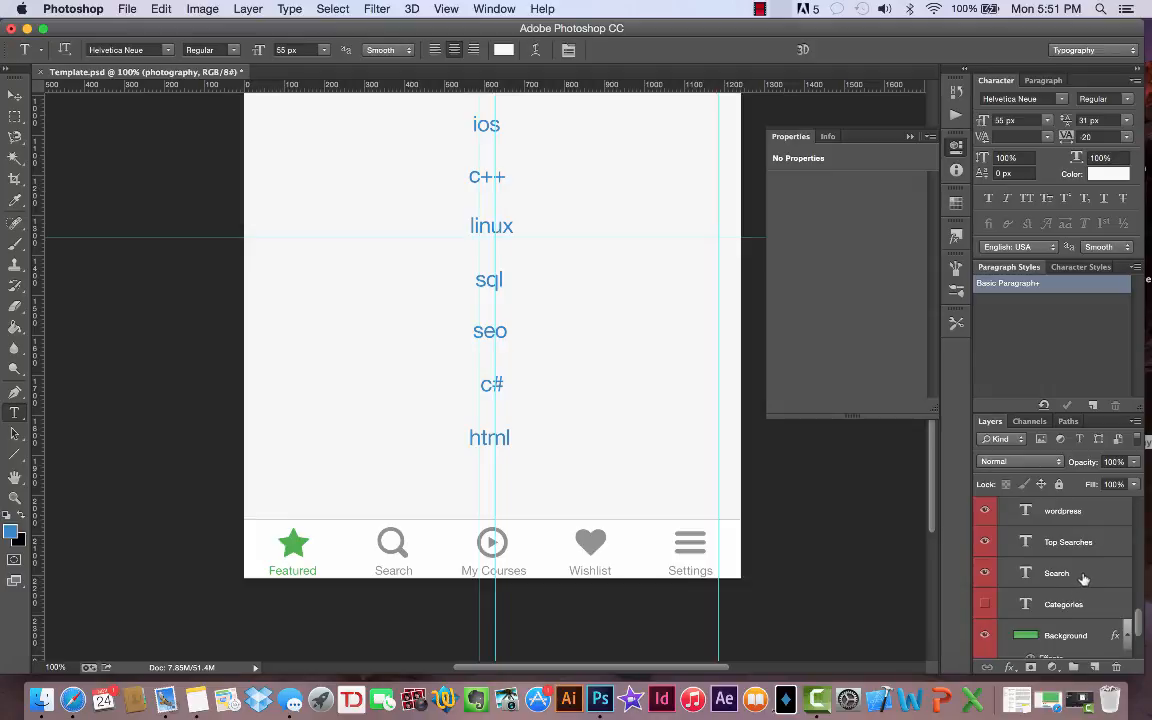
shift+click(1084, 575)
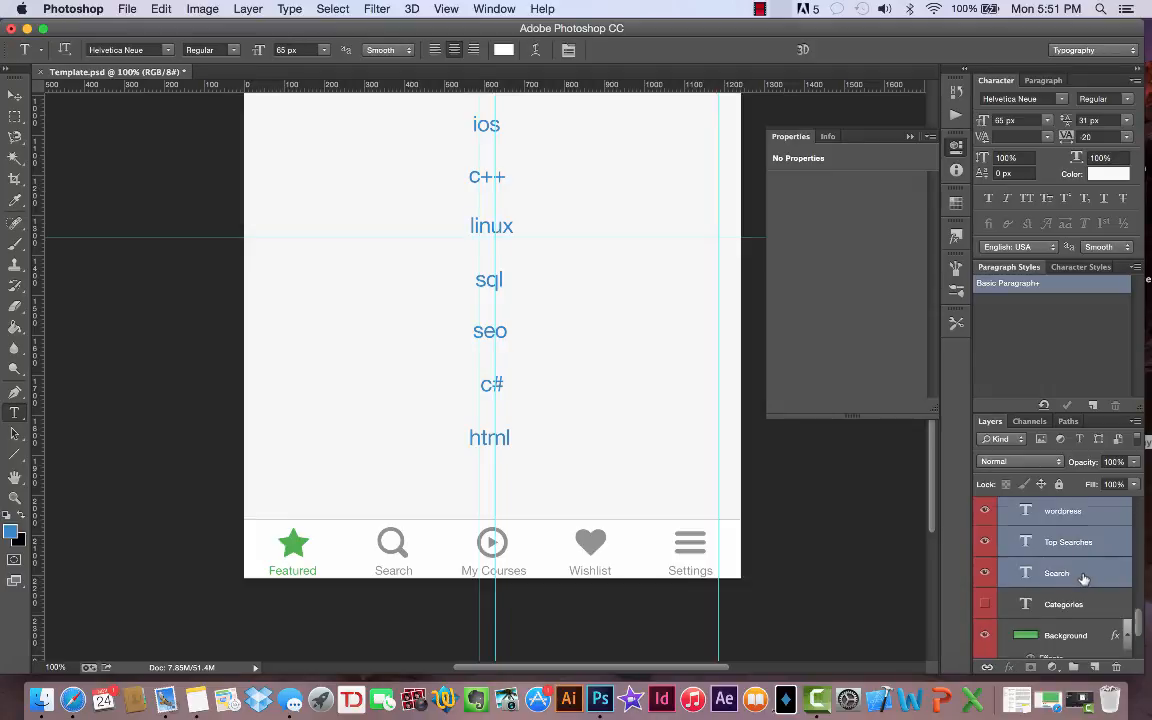
scroll(1084, 578, up, 6)
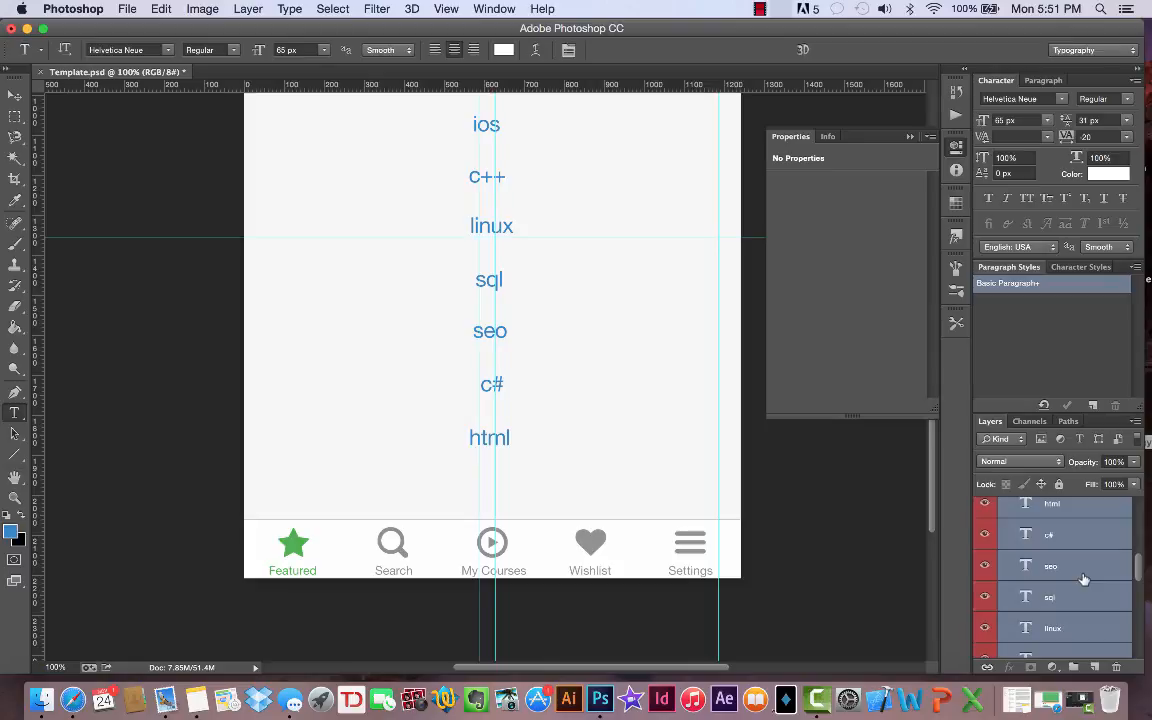
scroll(1084, 578, up, 3)
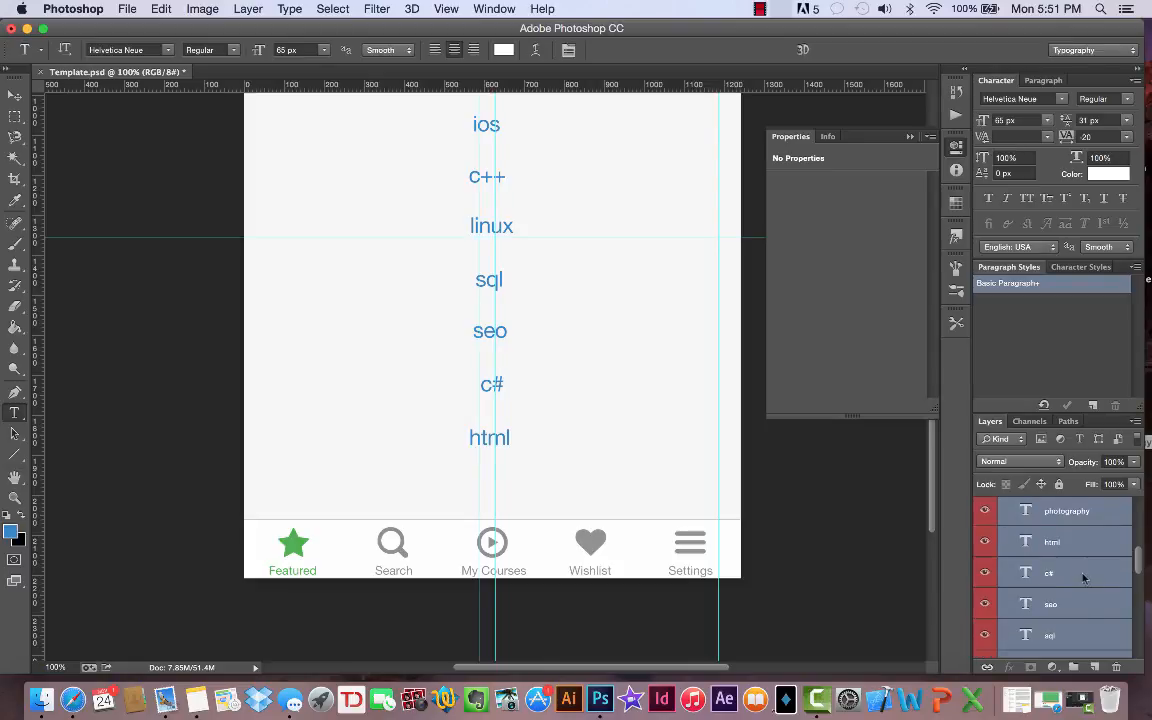
- Group the selected text layers from photography through Search into a new group named Categories
right_click(1082, 572)
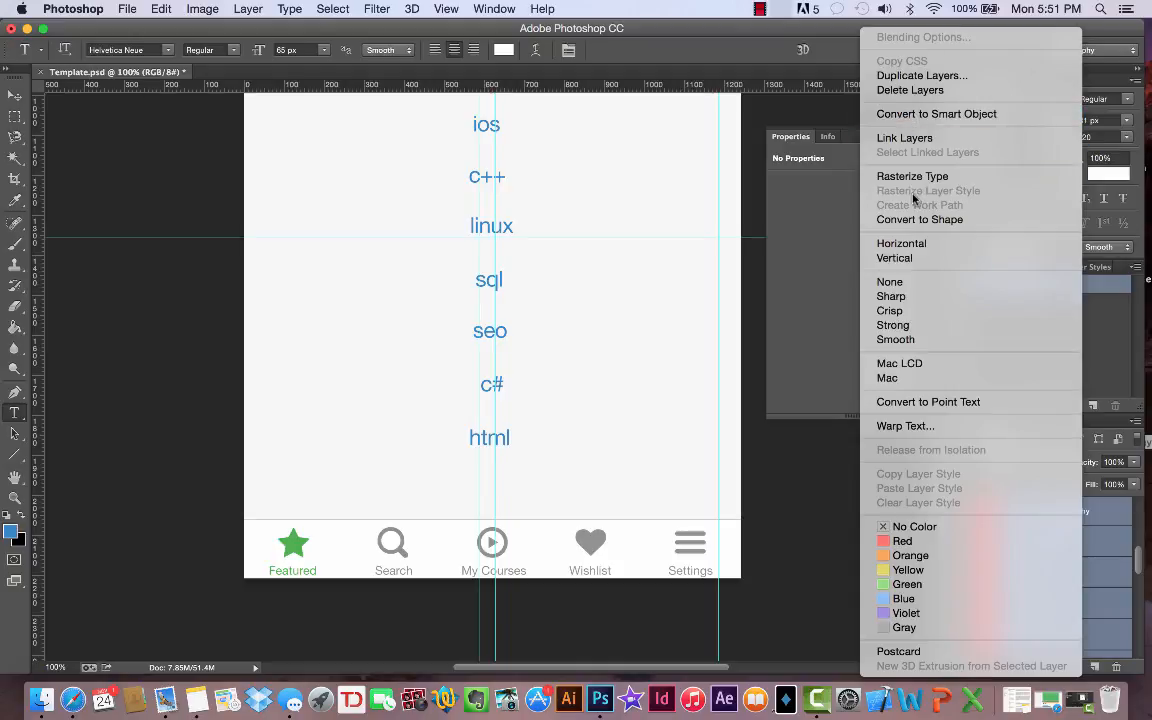
click(1090, 560)
scroll(1085, 575, up, 3)
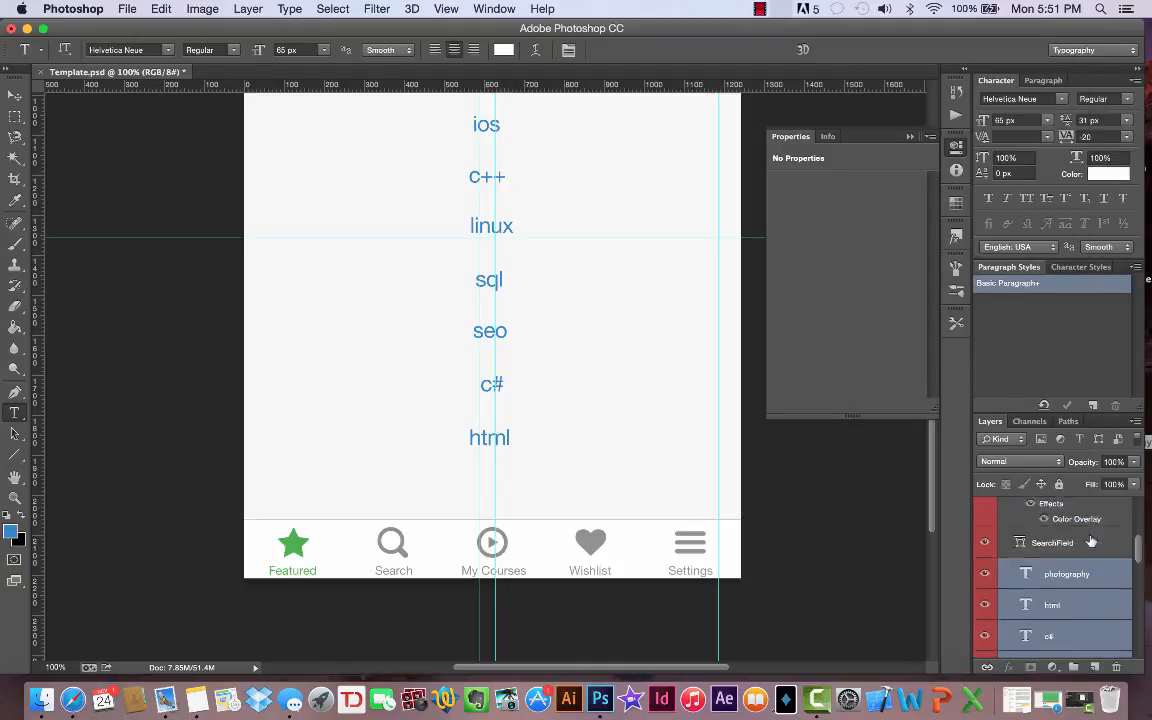
right_click(1081, 590)
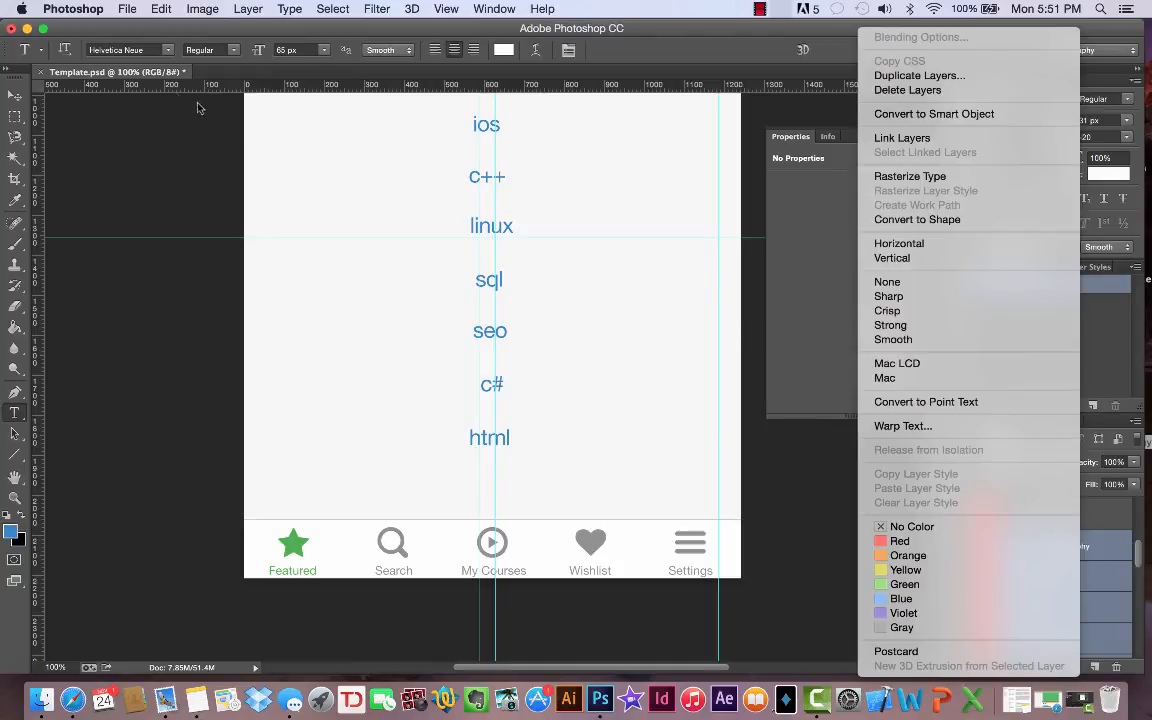
click(242, 9)
click(245, 10)
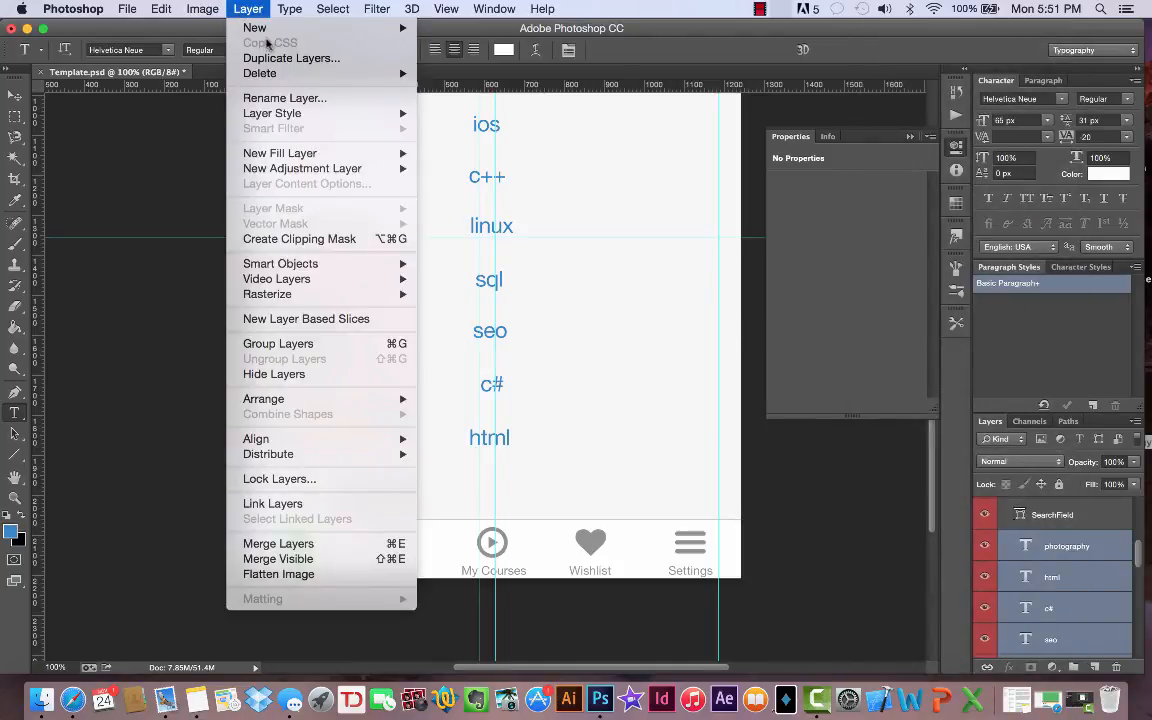
mouse_move(276, 37)
click(484, 77)
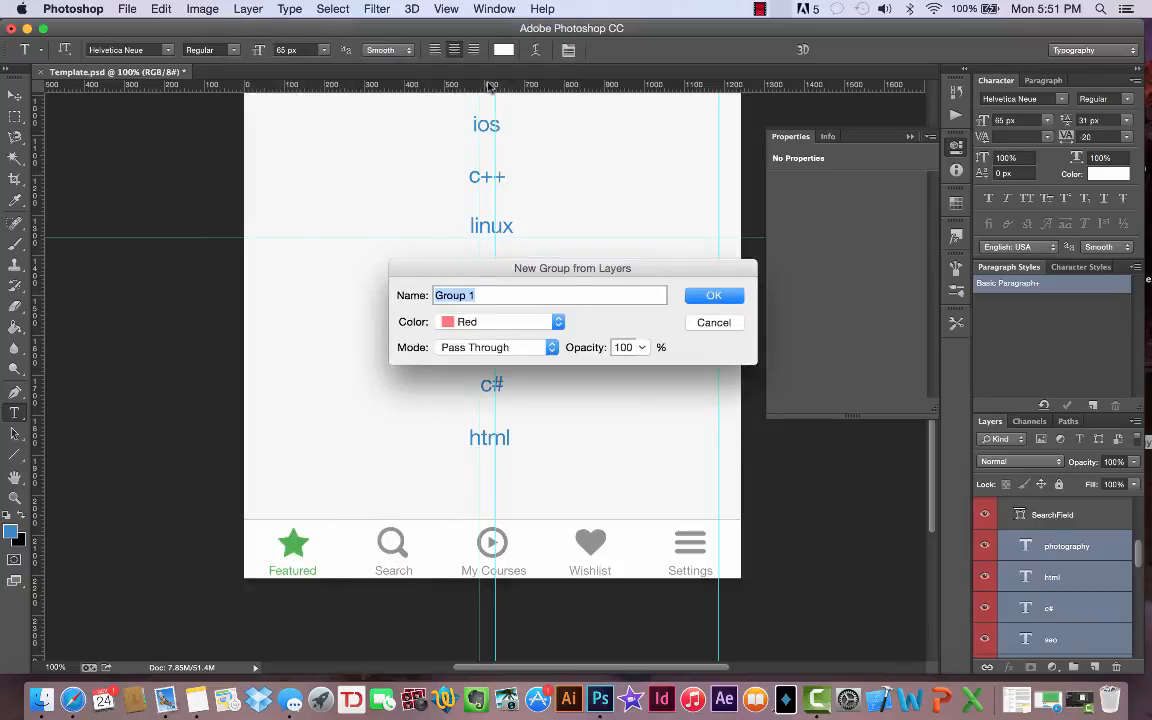
text(Categories)
key(Return)
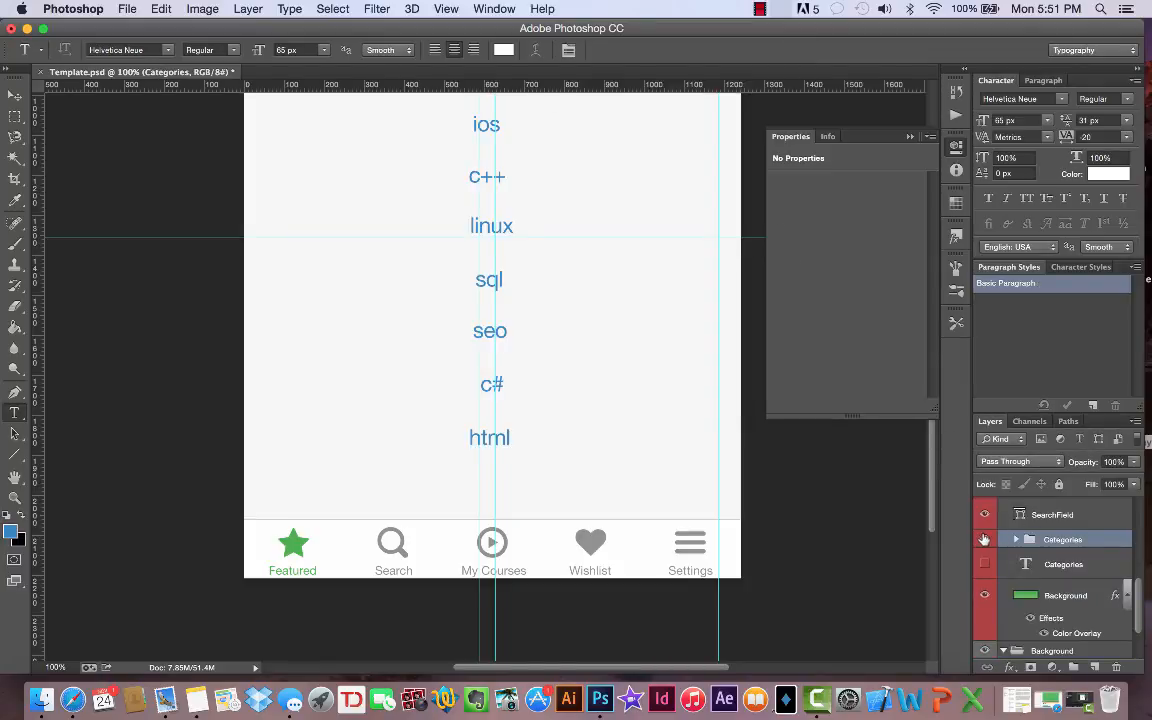
- Move the Categories group out of the TopBar group, placing it directly above the bottom Background group
scroll(1034, 553, up, 3)
scroll(1031, 551, up, 5)
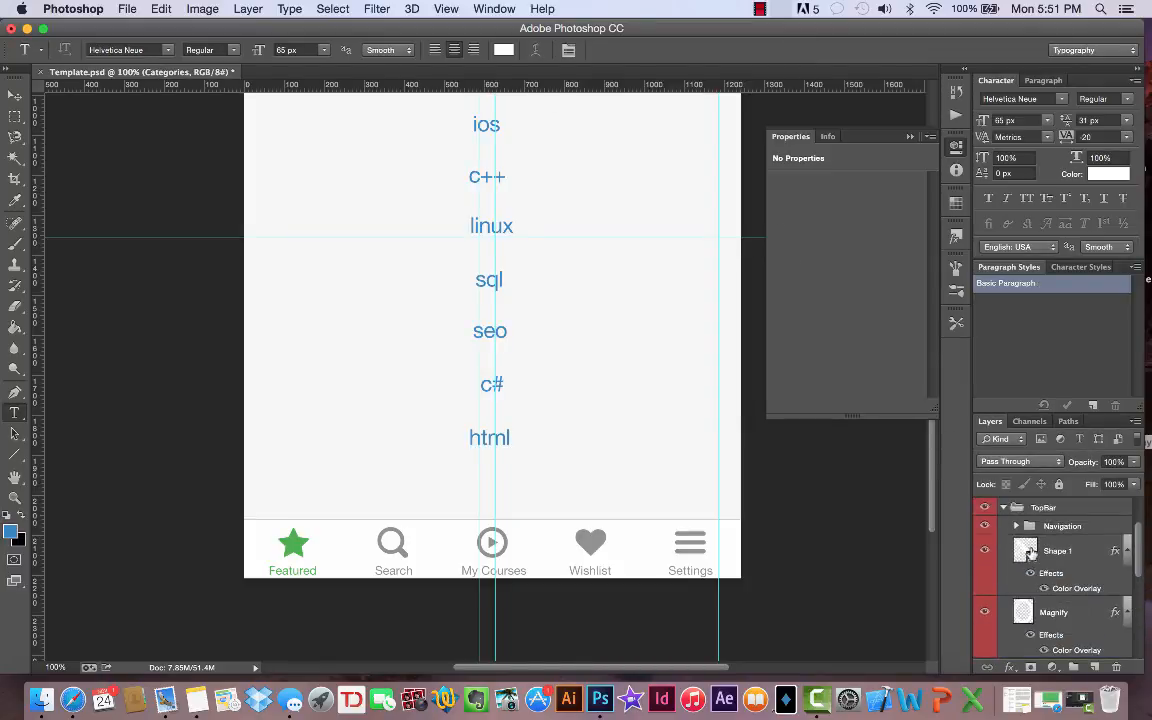
click(1015, 553)
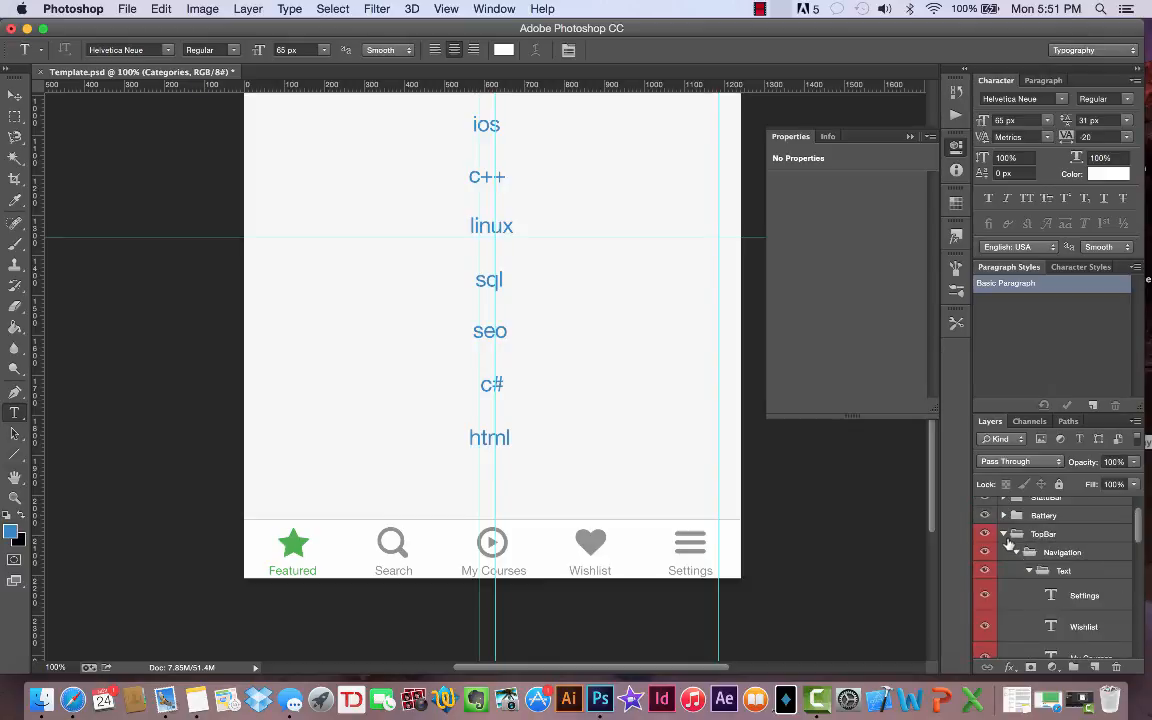
click(1004, 535)
click(1004, 569)
scroll(1049, 566, down, 2)
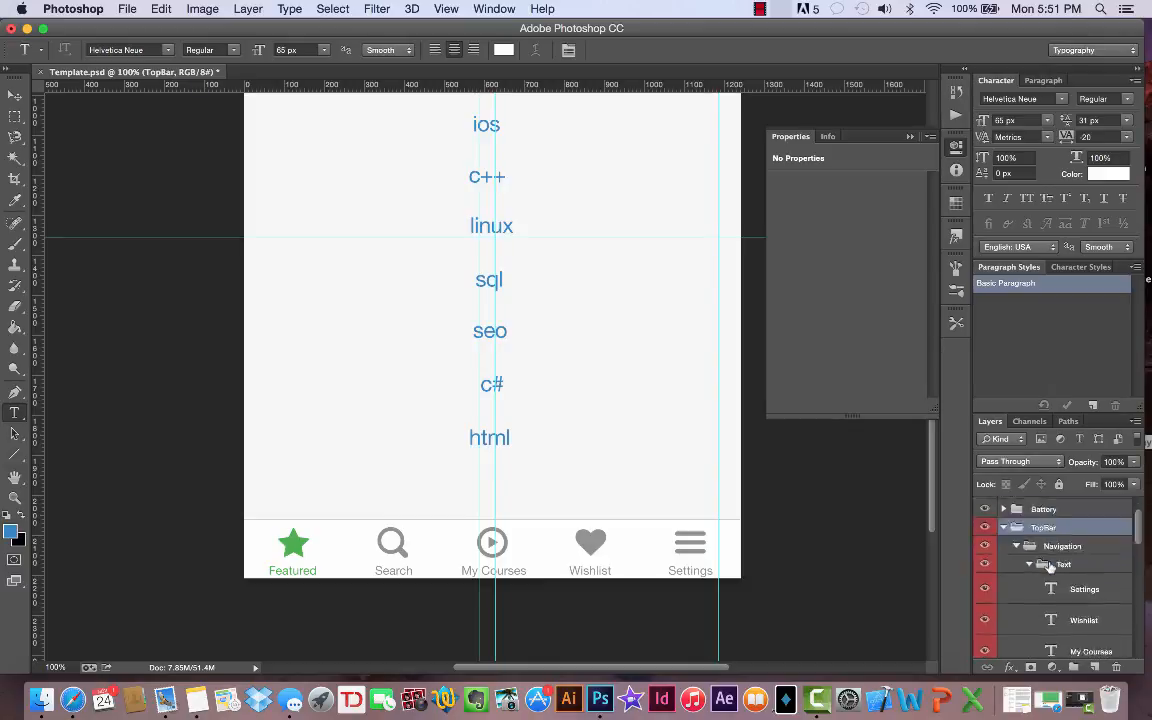
scroll(1050, 566, down, 10)
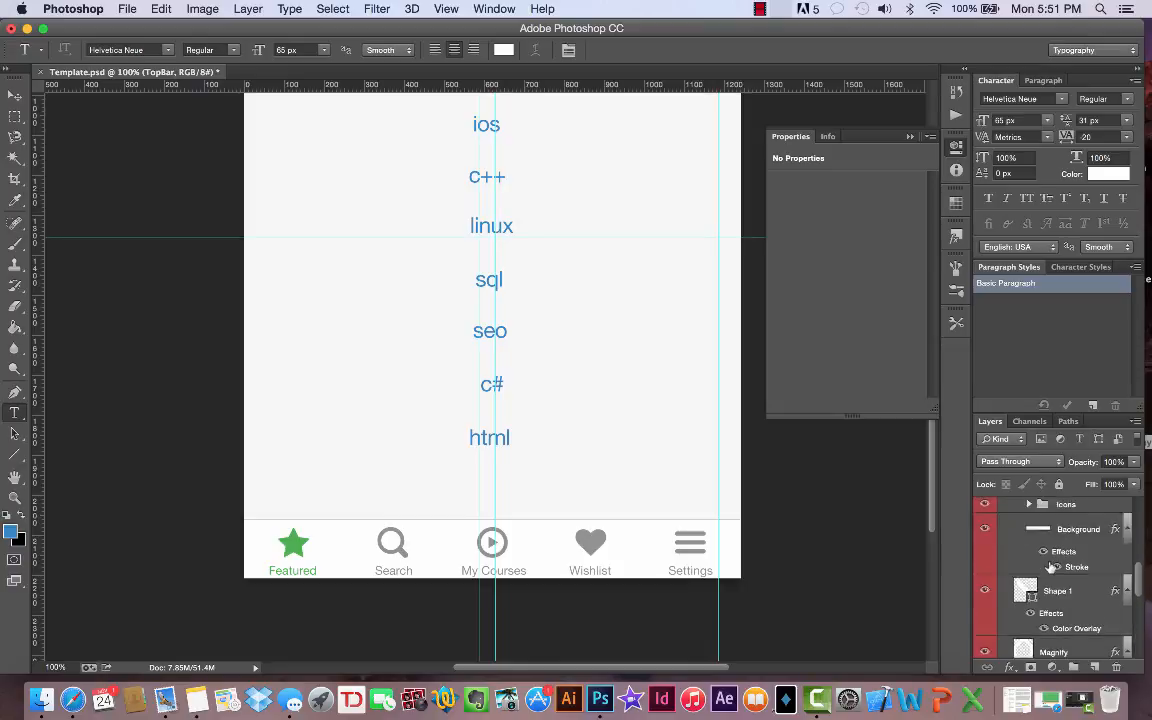
scroll(1050, 566, up, 2)
scroll(1050, 567, down, 3)
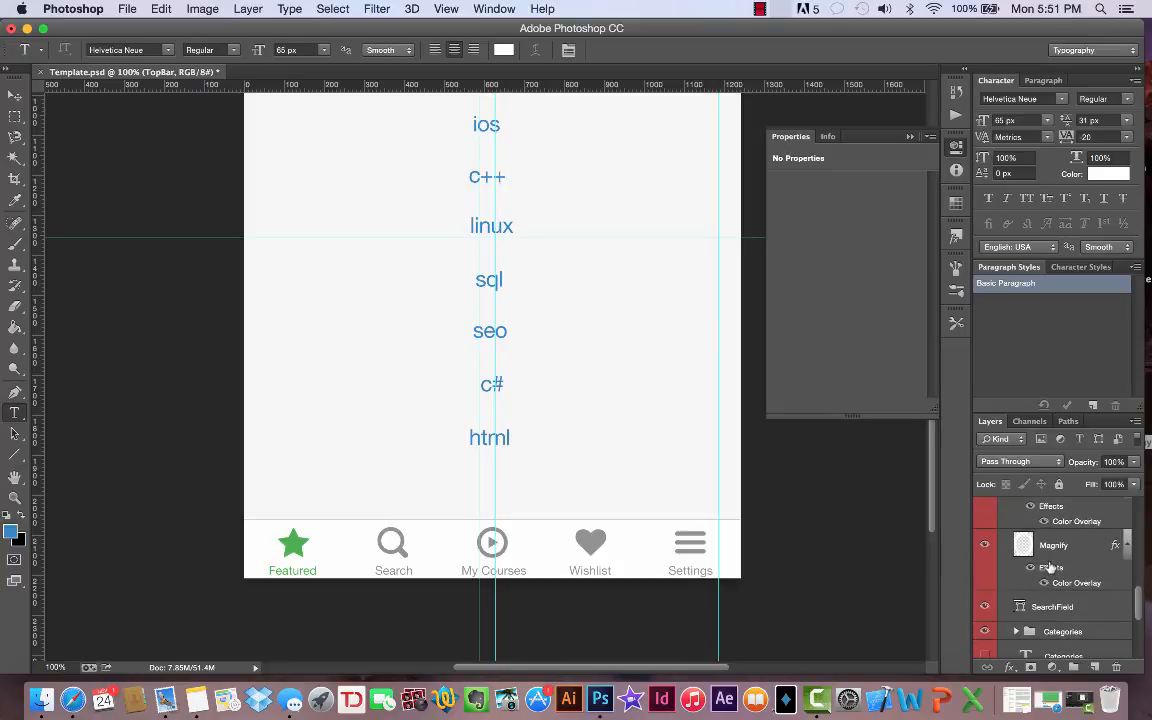
scroll(1050, 567, down, 3)
scroll(1050, 566, down, 3)
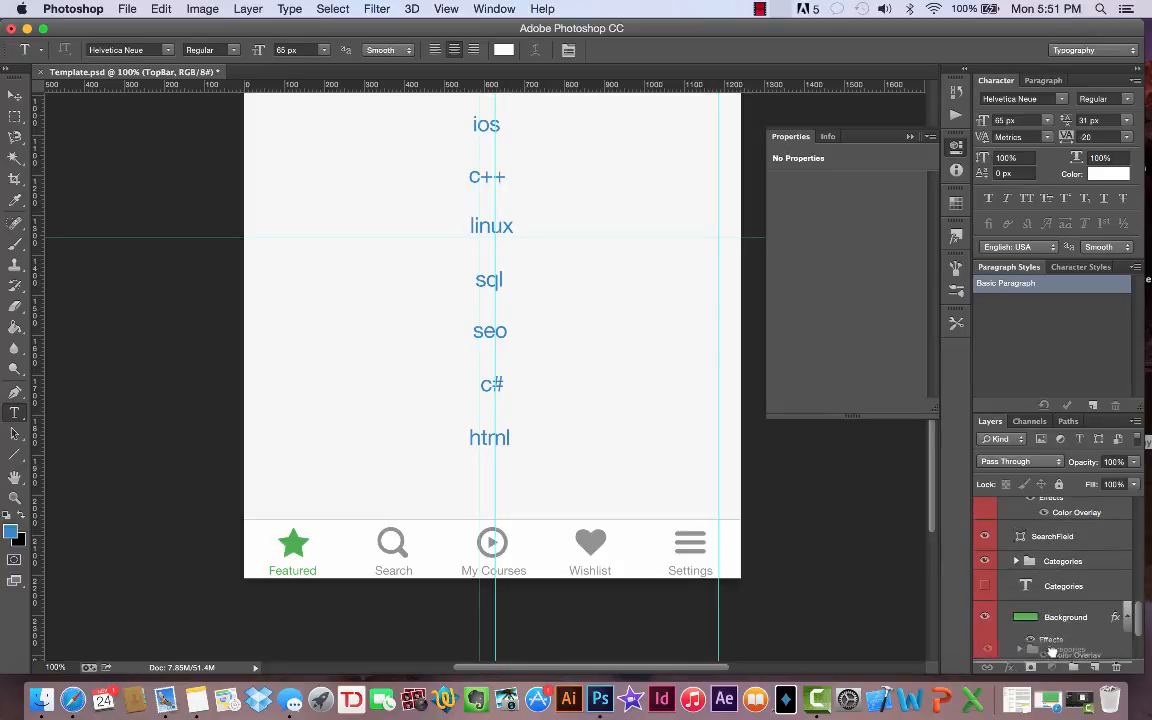
drag(1047, 568, 1045, 580)
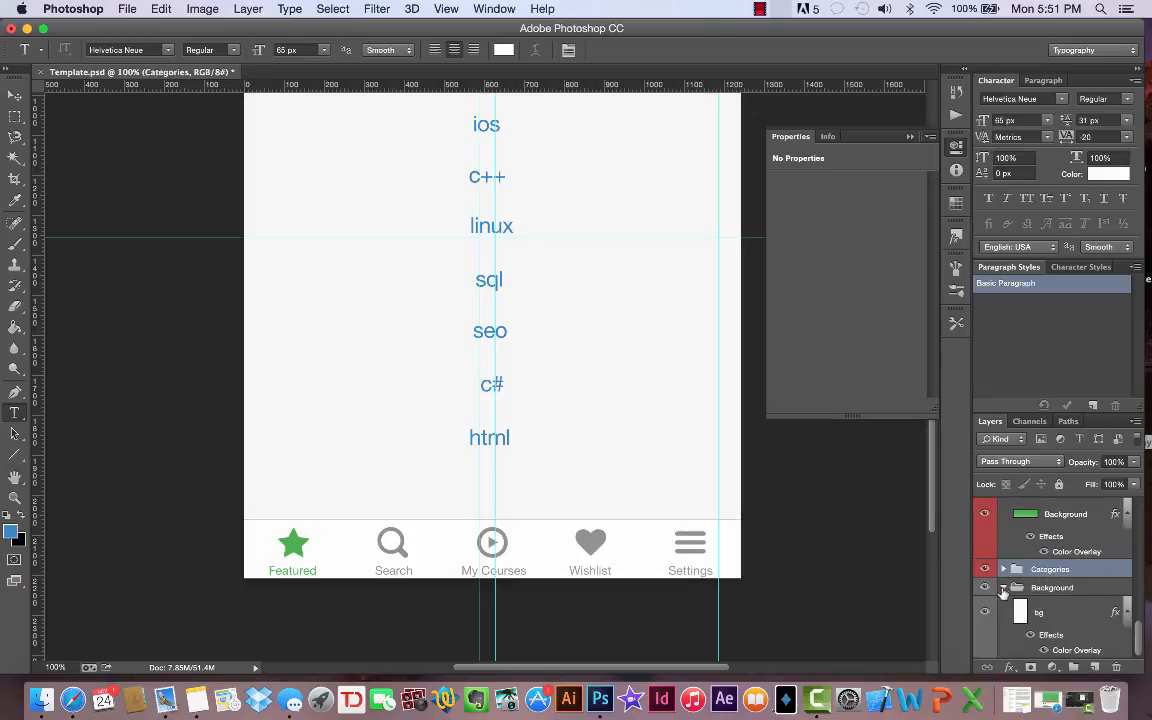
- Collapse the bottom Background group, the Icons and Text groups inside Navigation, and the TopBar group
click(1003, 589)
scroll(1003, 590, up, 10)
scroll(1003, 589, up, 3)
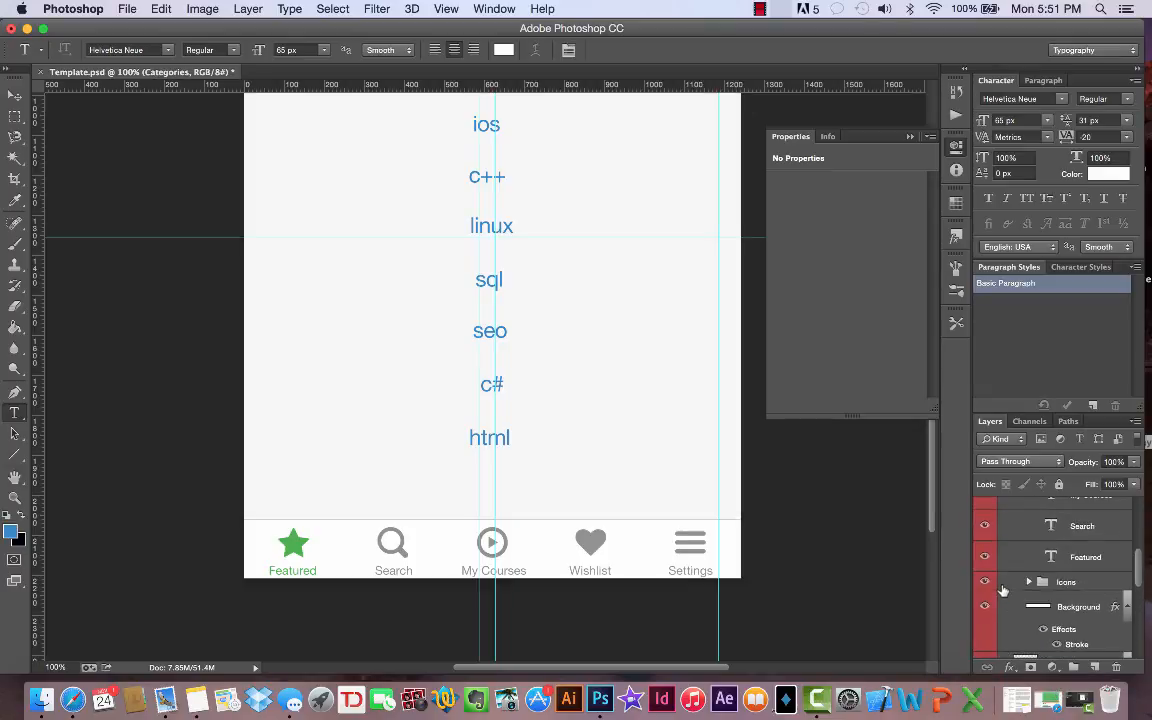
click(1030, 582)
scroll(1029, 583, up, 3)
scroll(1029, 583, down, 3)
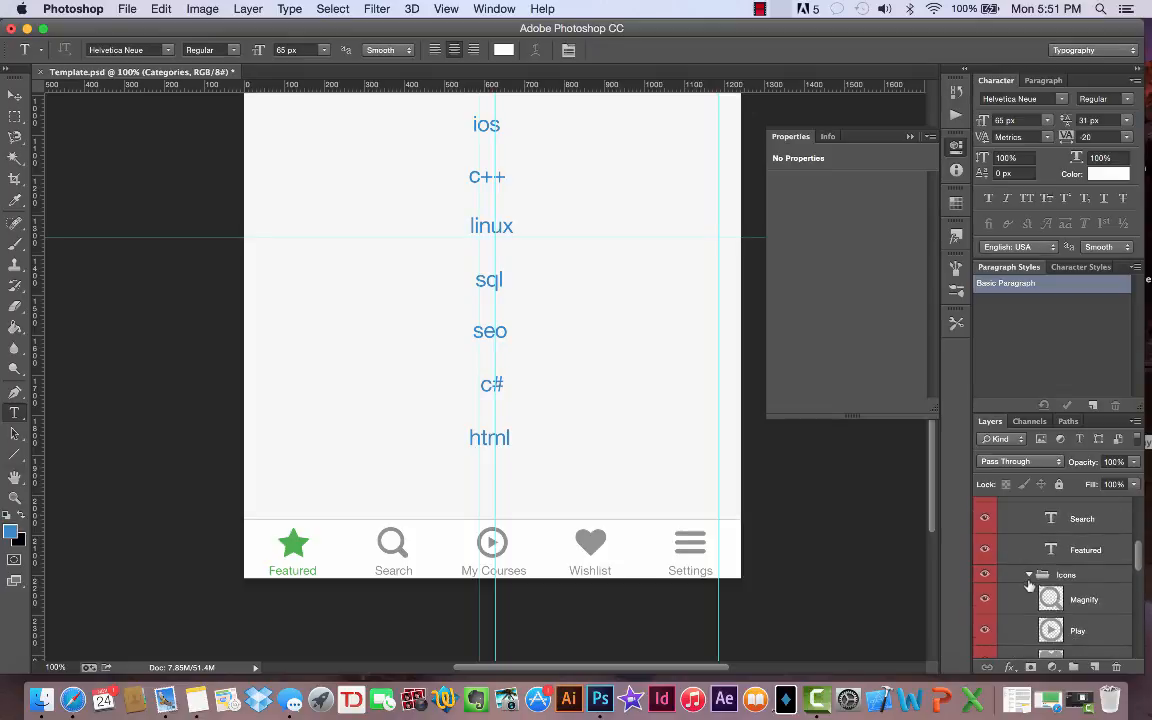
click(1029, 581)
scroll(1027, 585, up, 5)
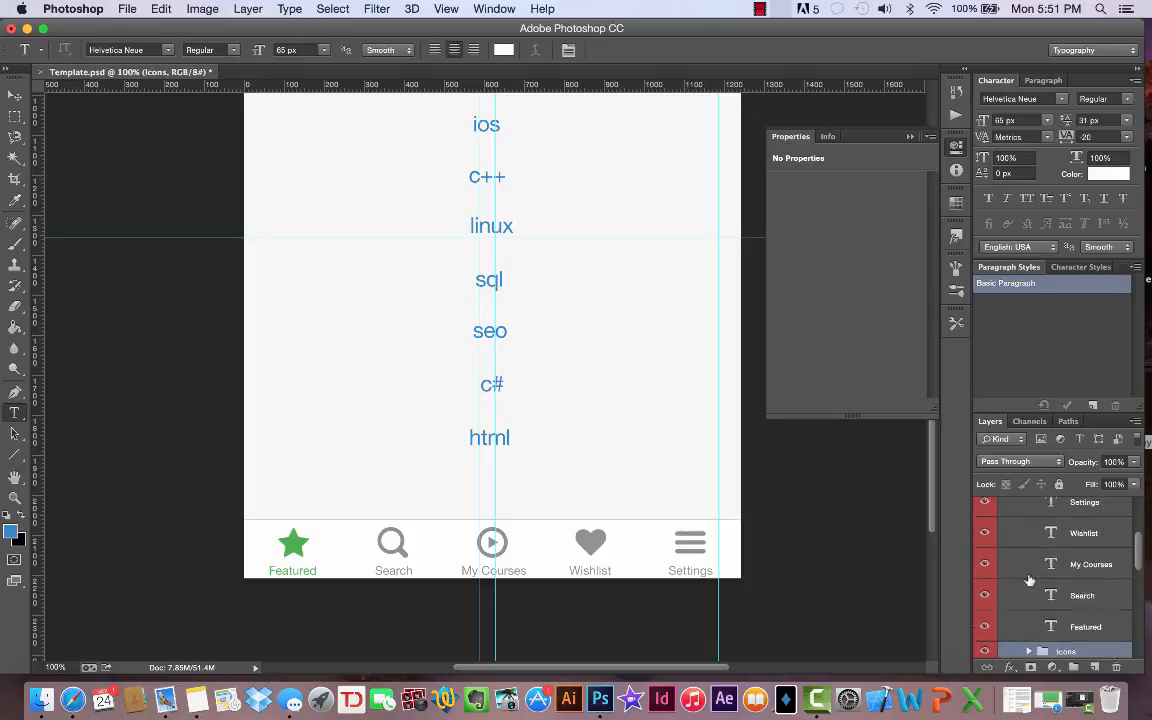
click(1028, 591)
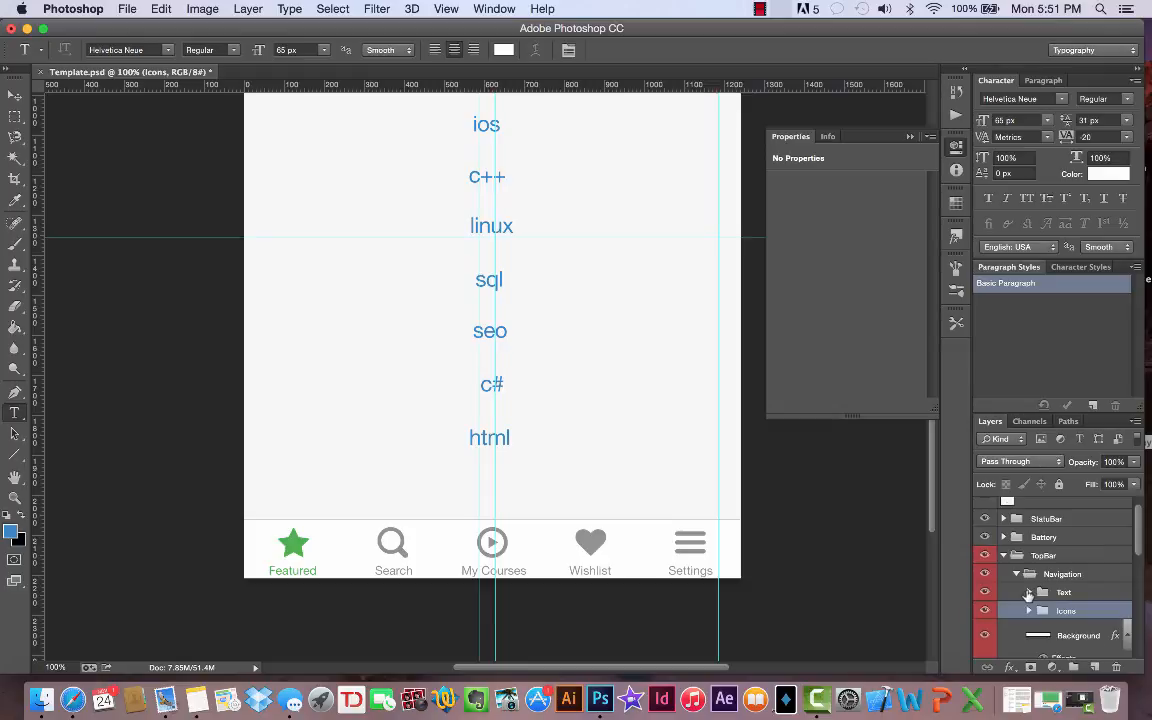
click(1004, 556)
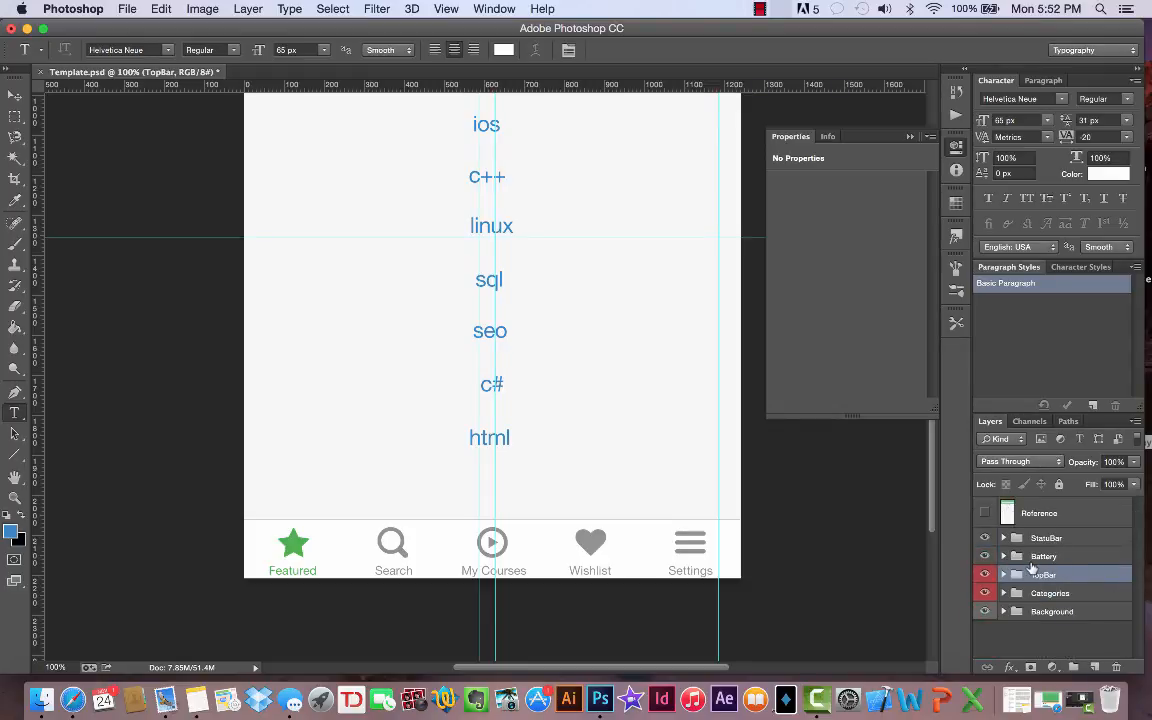
- Examine the search terms in the mockup and the text layers inside the Categories group, from photography down to Search
scroll(770, 559, up, 5)
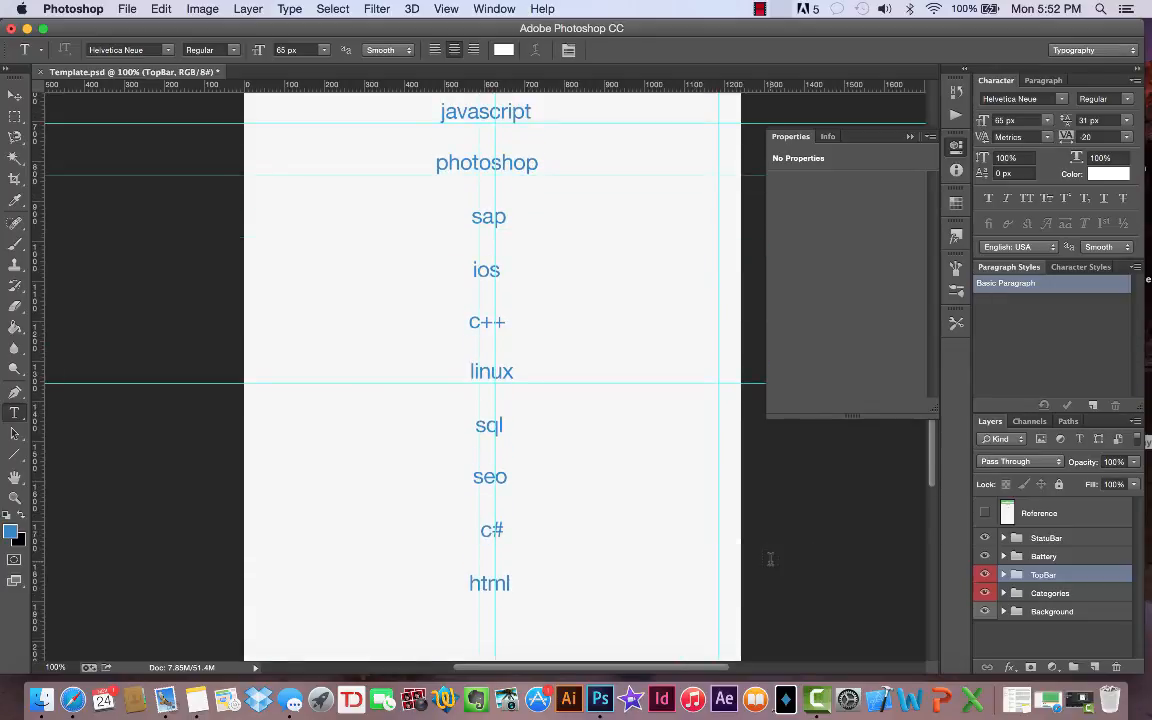
scroll(770, 559, down, 3)
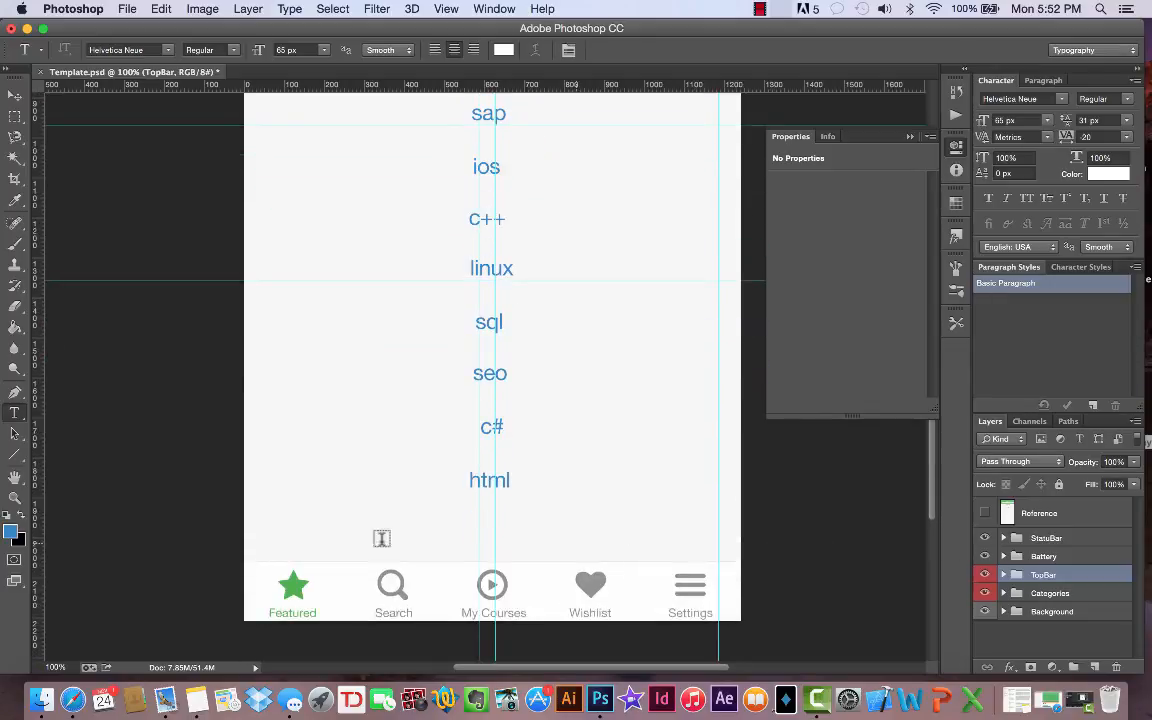
click(1004, 594)
scroll(1012, 597, down, 4)
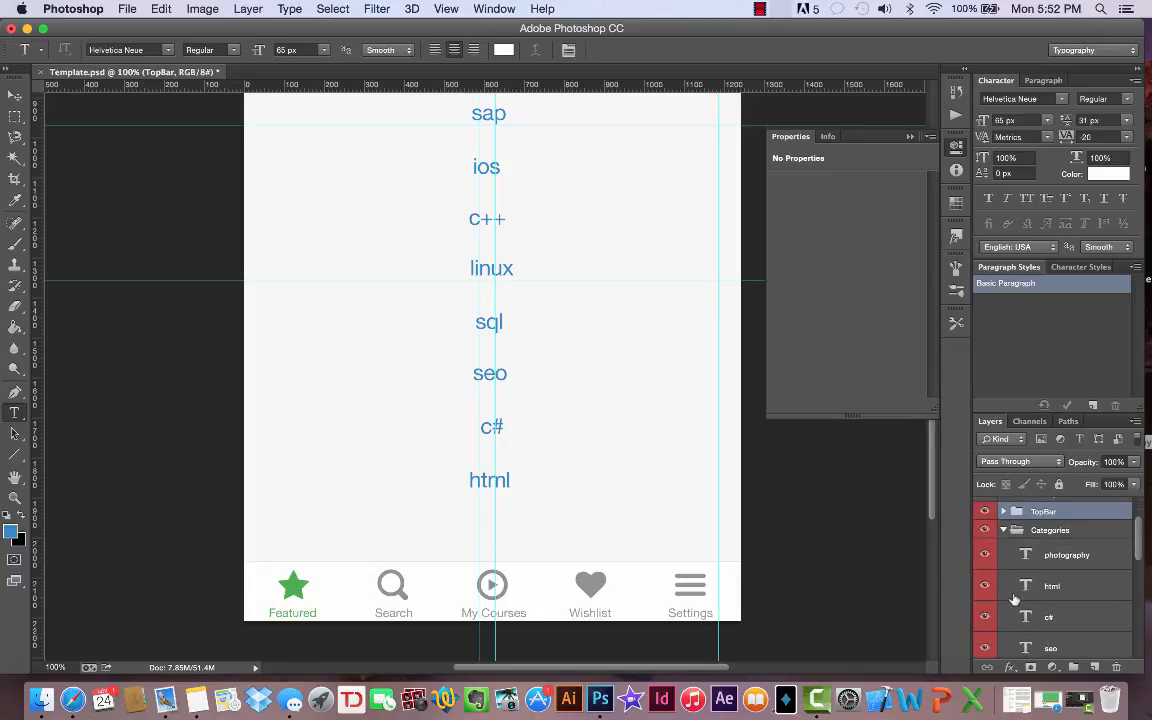
scroll(1014, 598, up, 1)
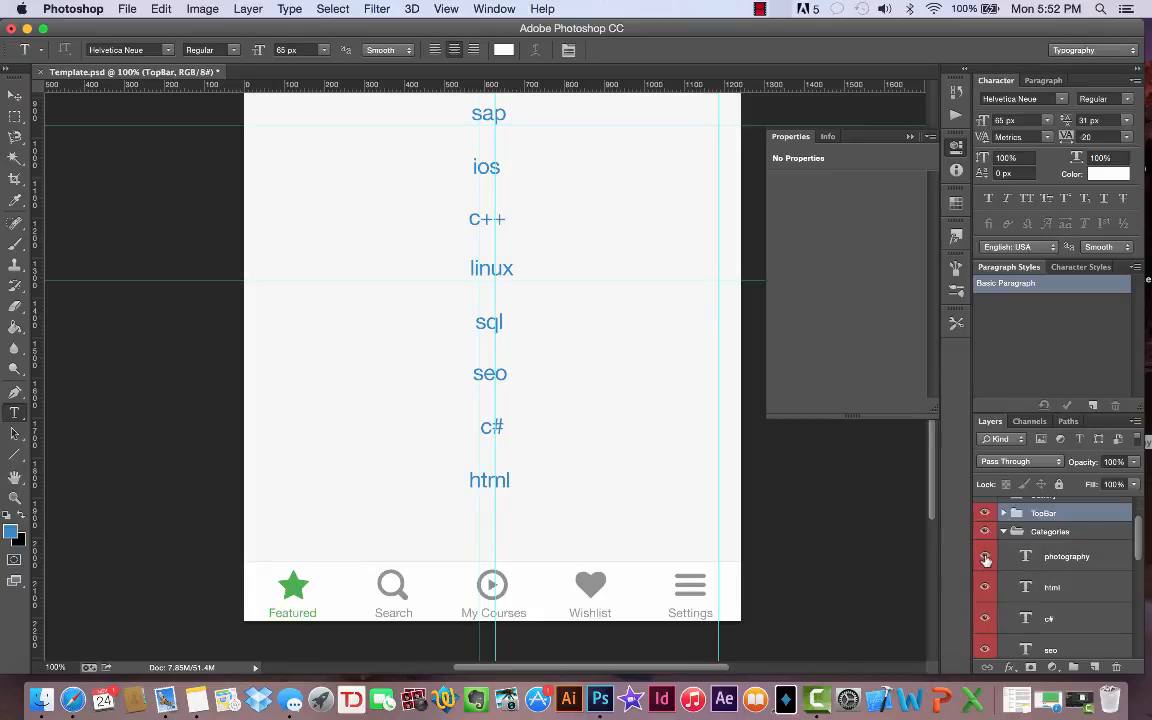
scroll(1055, 591, up, 2)
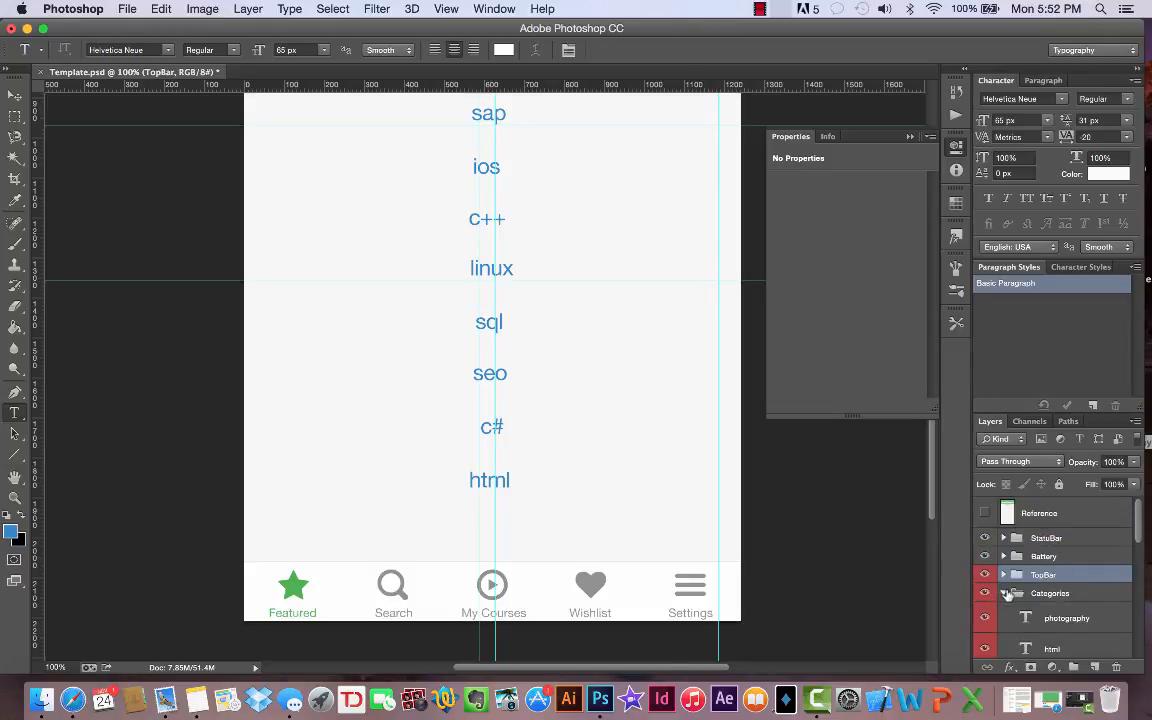
scroll(1008, 596, down, 5)
scroll(1008, 596, down, 5)
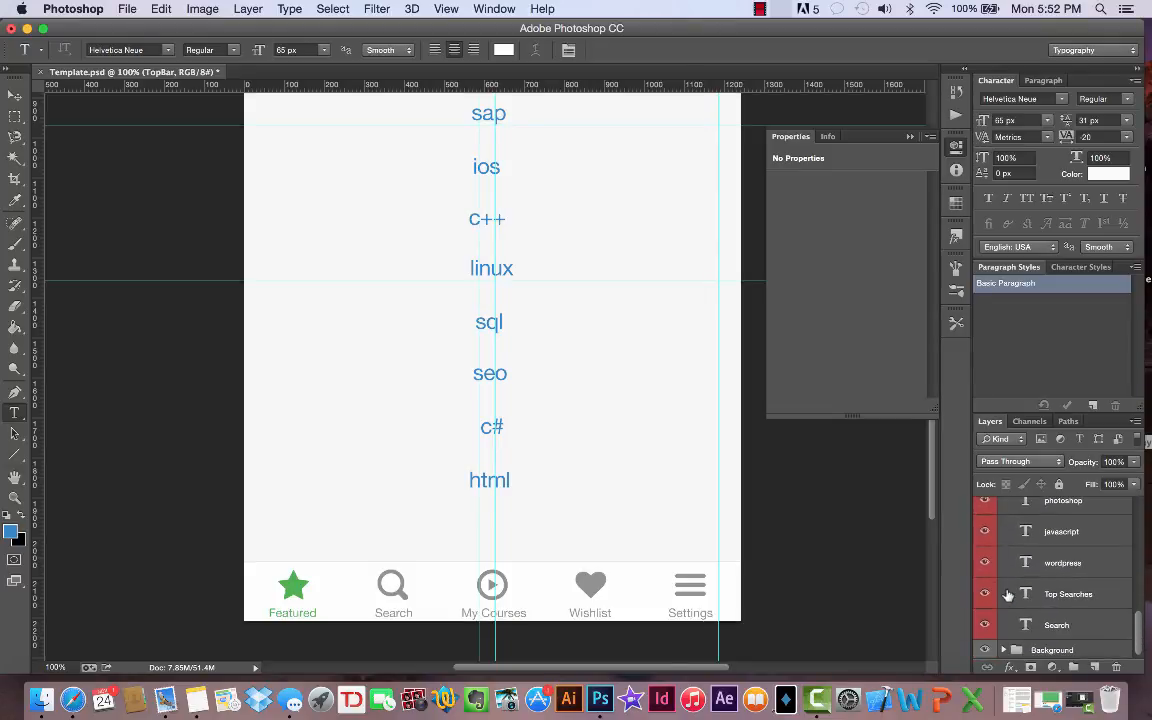
scroll(1008, 596, up, 5)
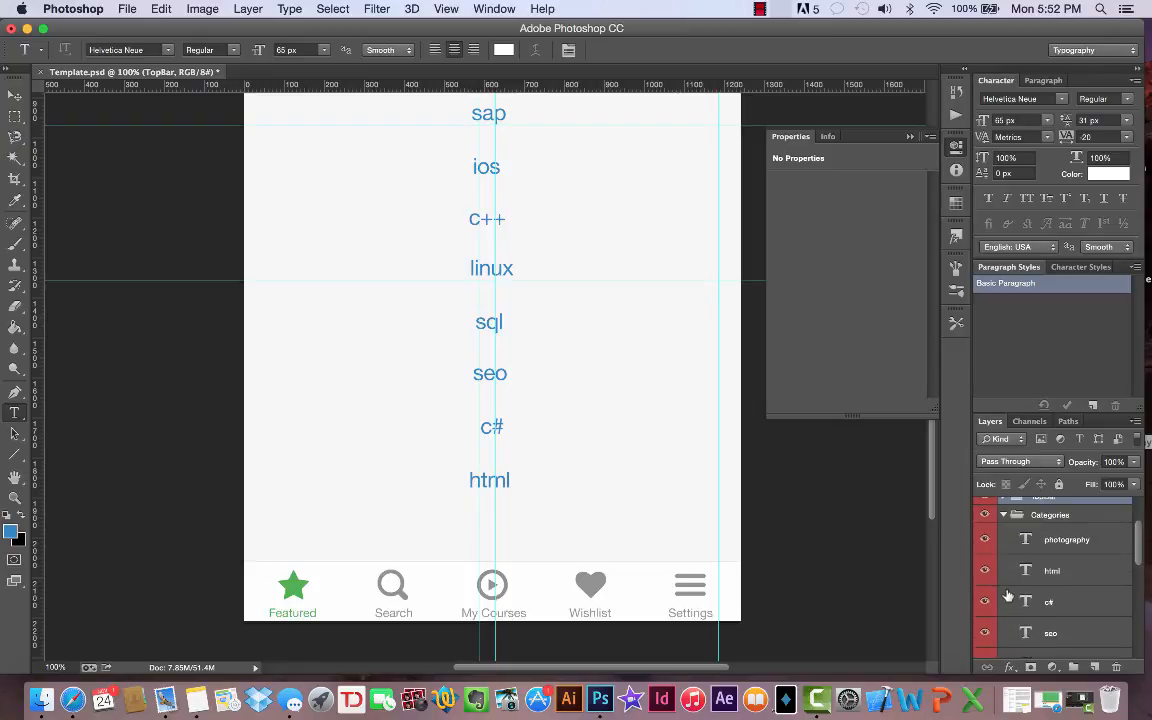
scroll(1008, 590, up, 1)
- Select the photography text layer and compare its position with the reference by toggling the Reference layer's visibility
click(1030, 558)
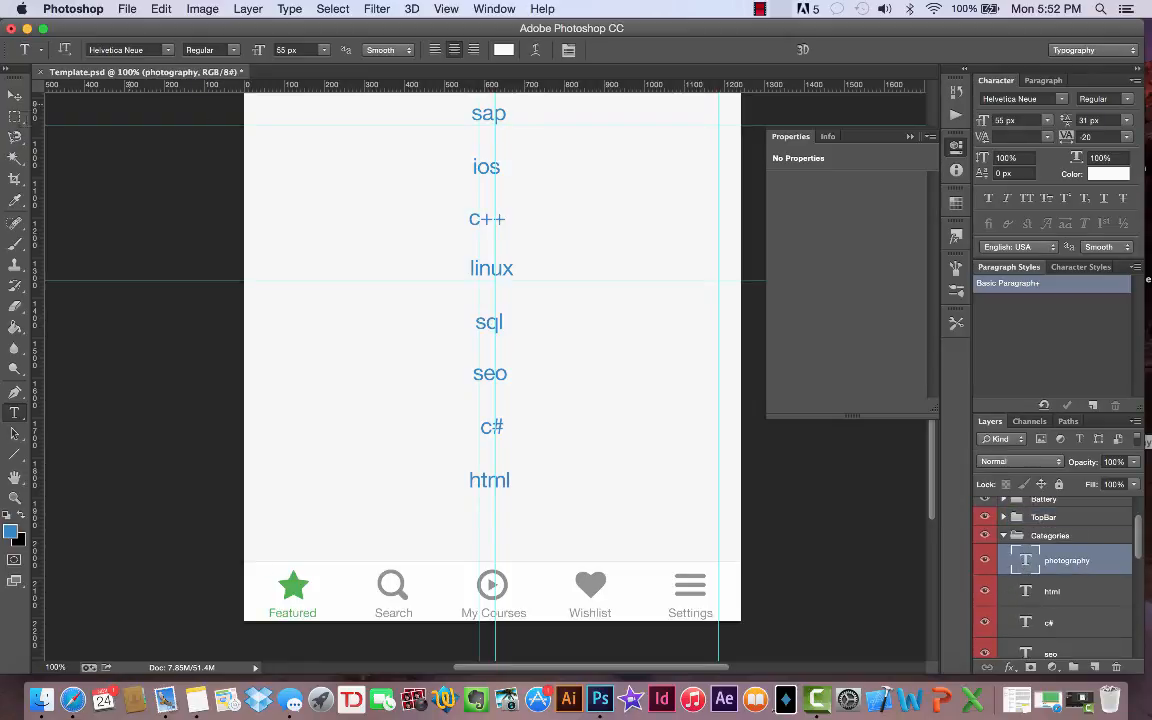
click(14, 94)
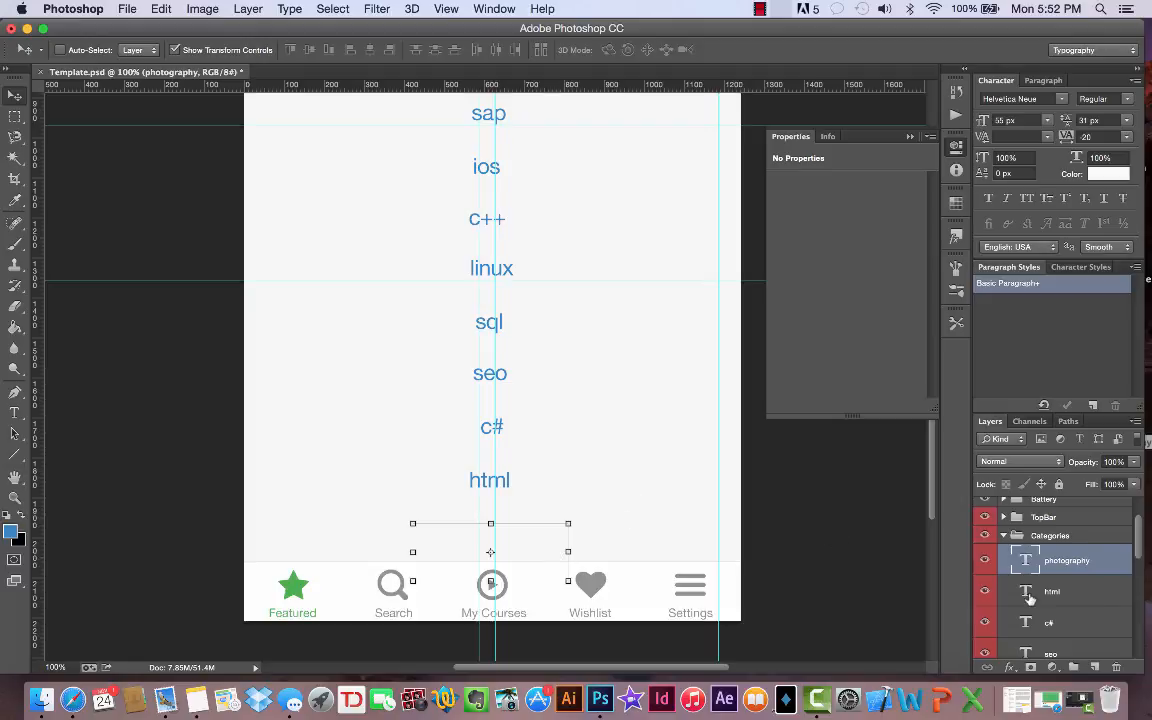
scroll(1030, 597, up, 2)
click(984, 514)
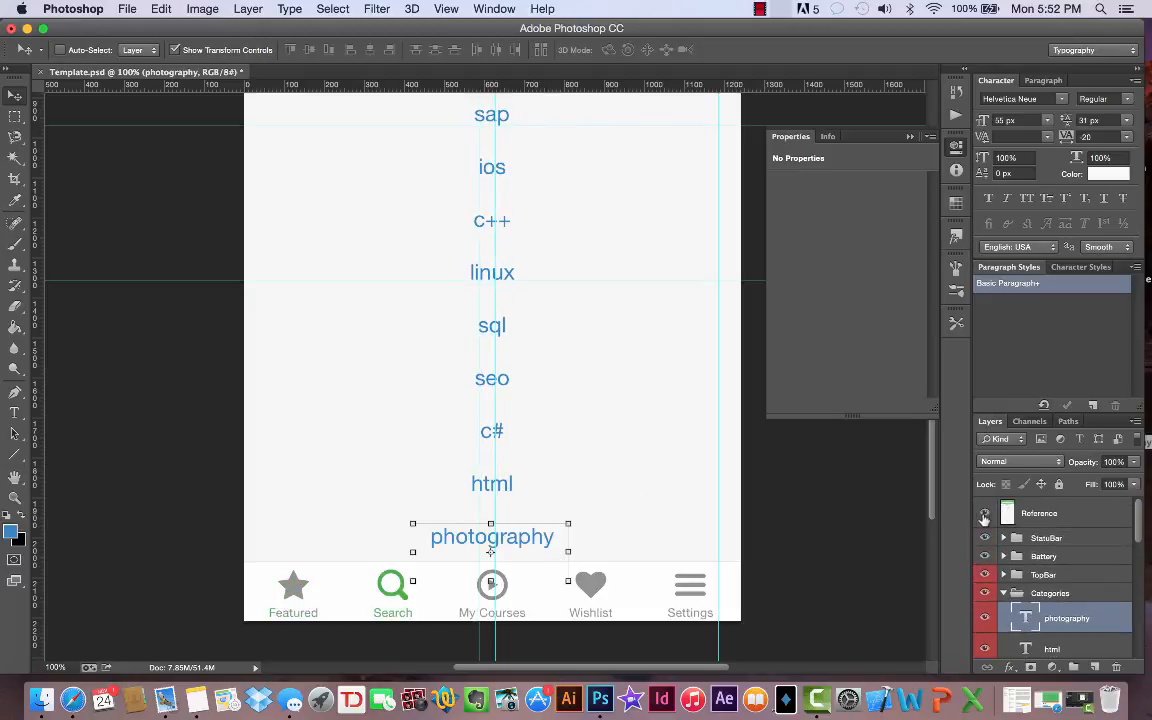
click(984, 514)
click(984, 514)
click(984, 514)
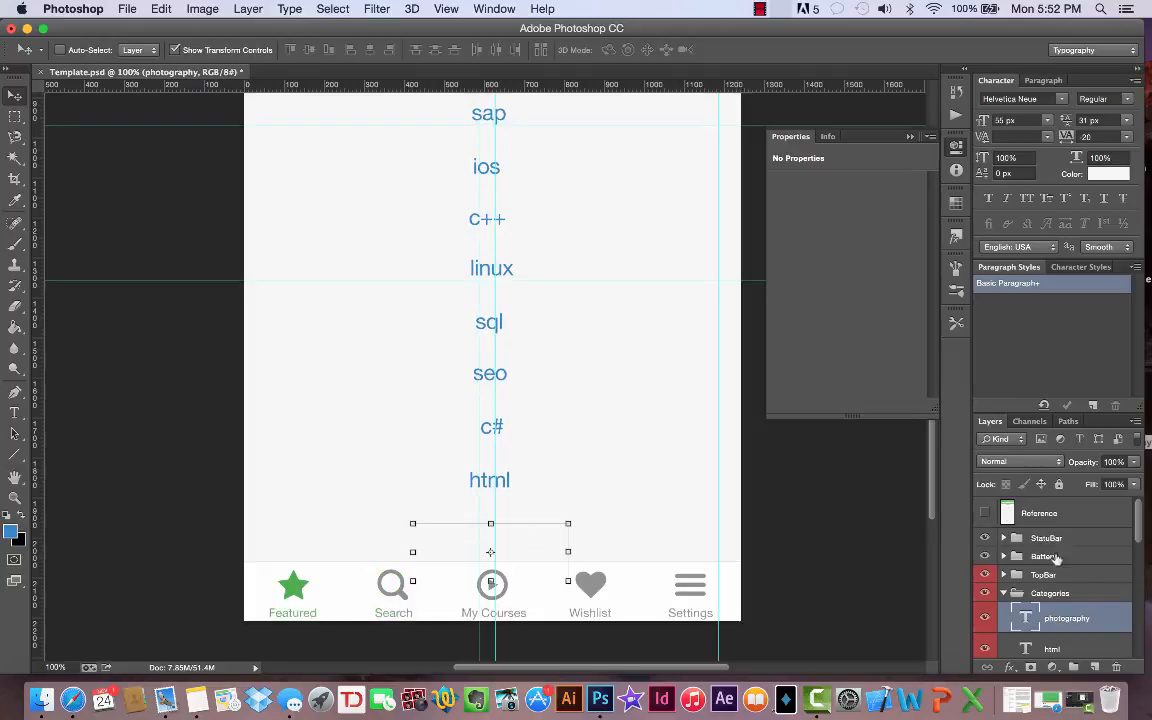
scroll(1080, 600, down, 4)
scroll(1112, 623, up, 3)
scroll(1112, 623, down, 8)
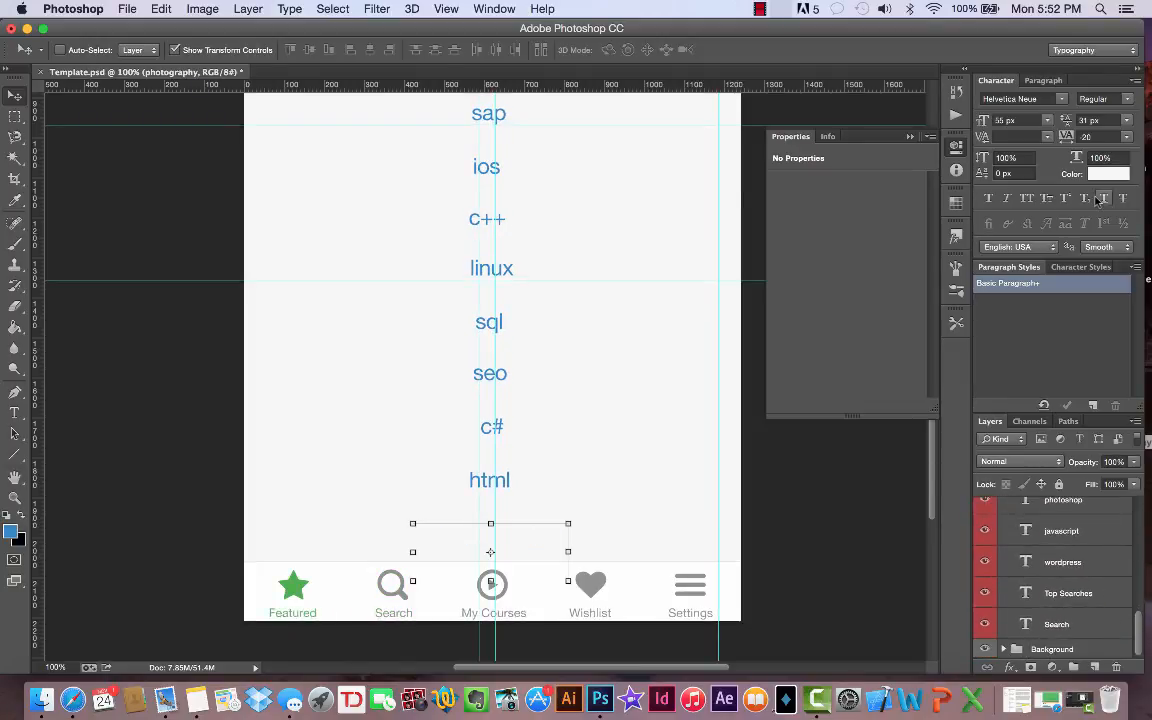
click(760, 9)
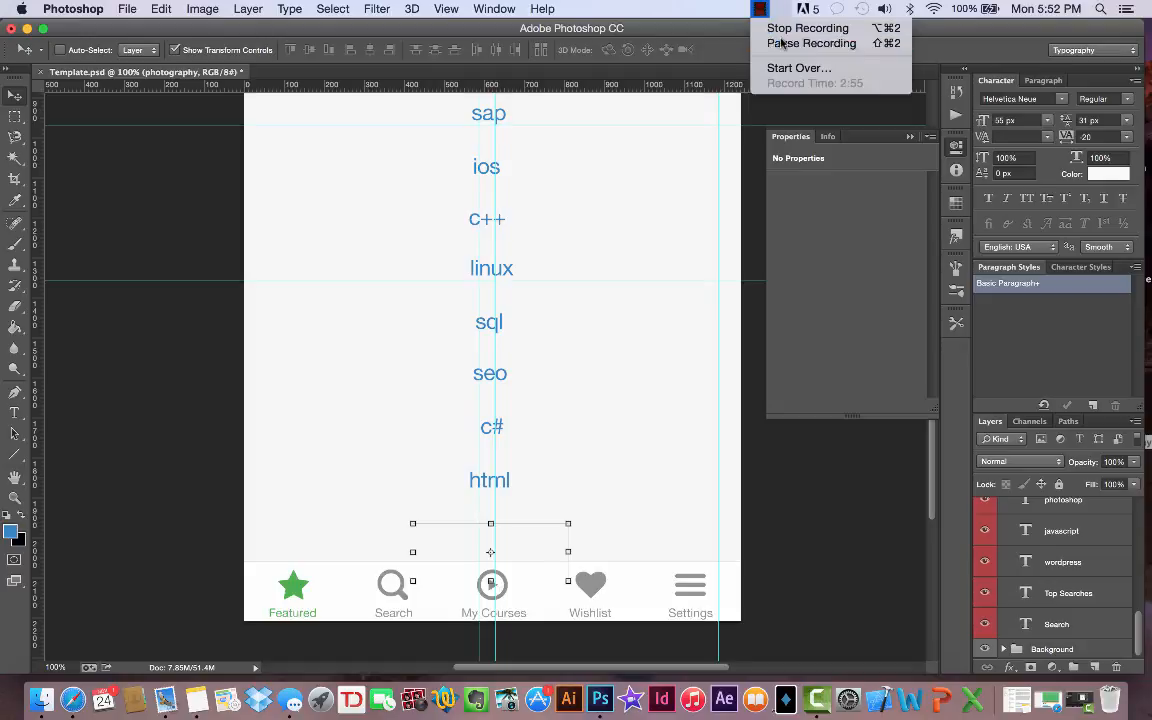
click(782, 43)
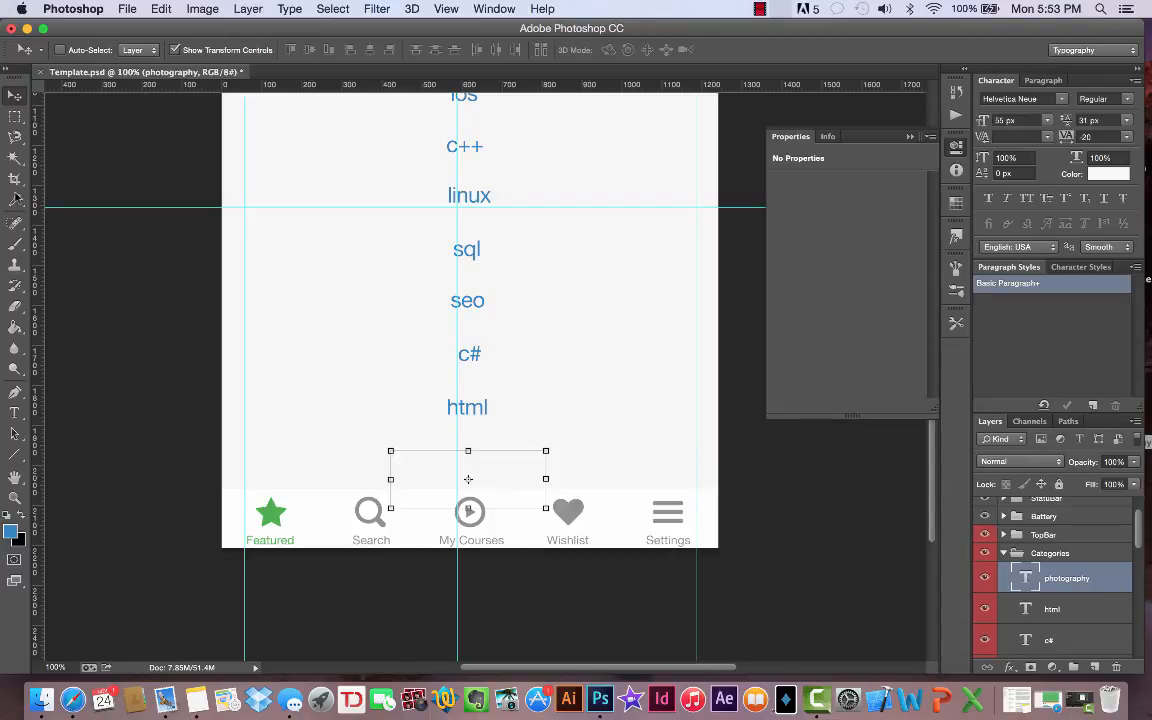
- Recolor the photography text to 3385c7 by sampling the blue of the sql text
key(t)
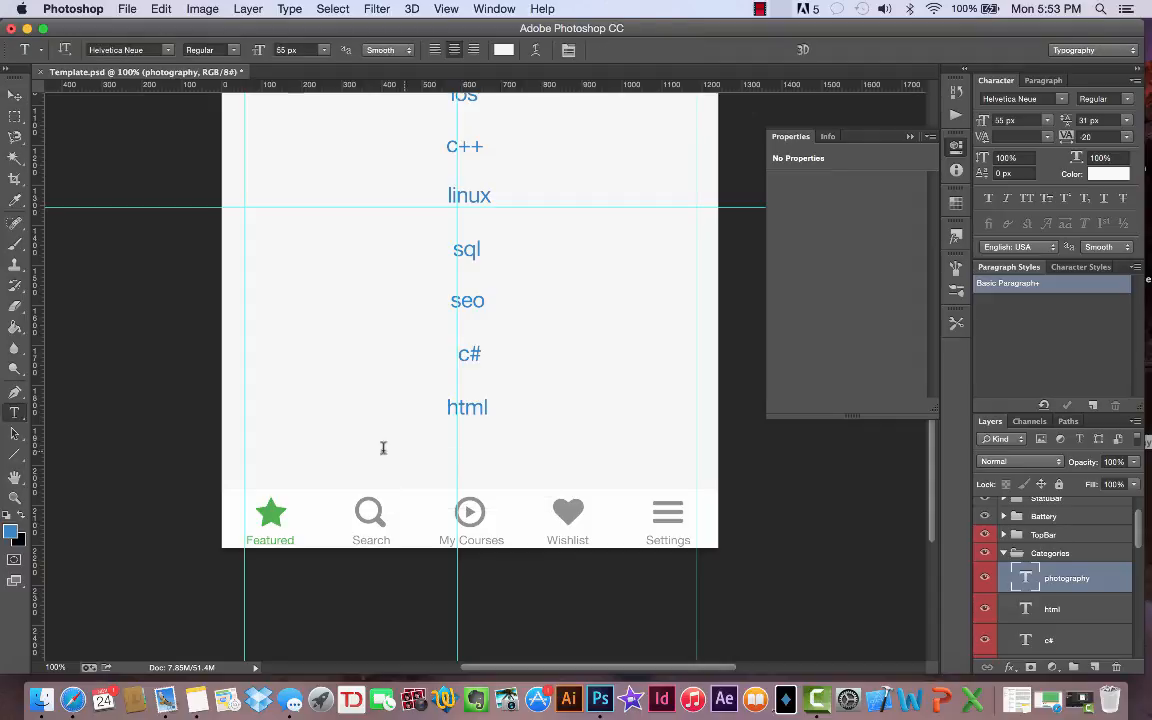
click(435, 458)
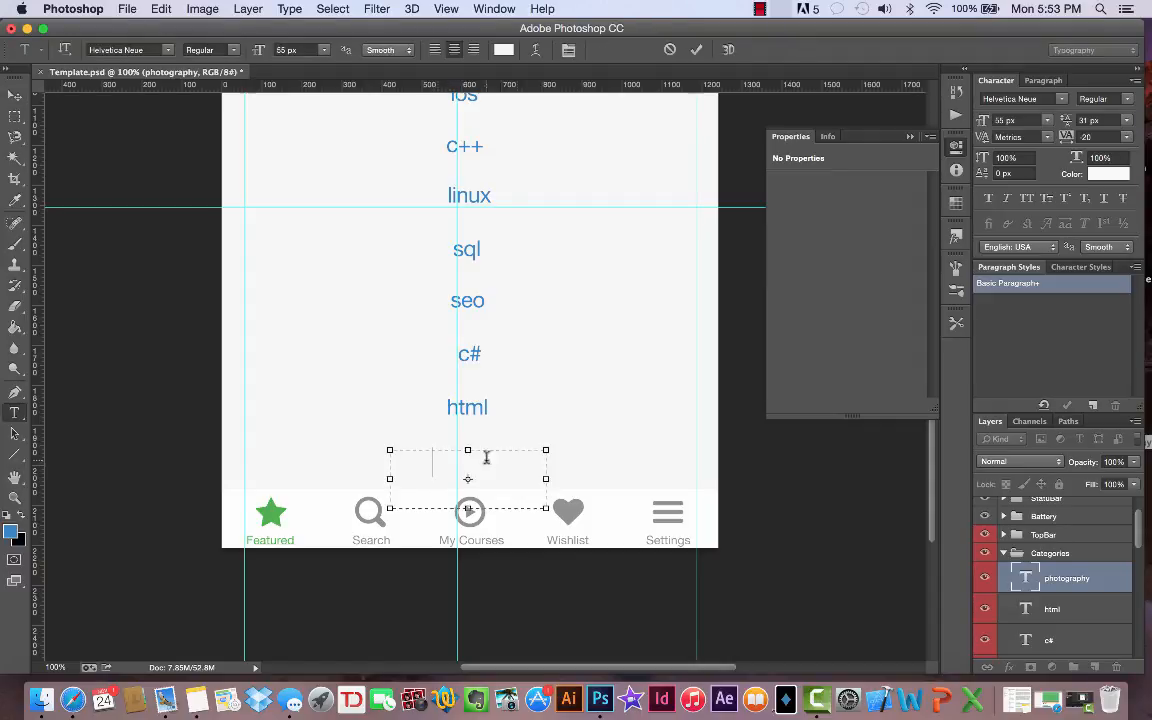
drag(524, 455, 337, 445)
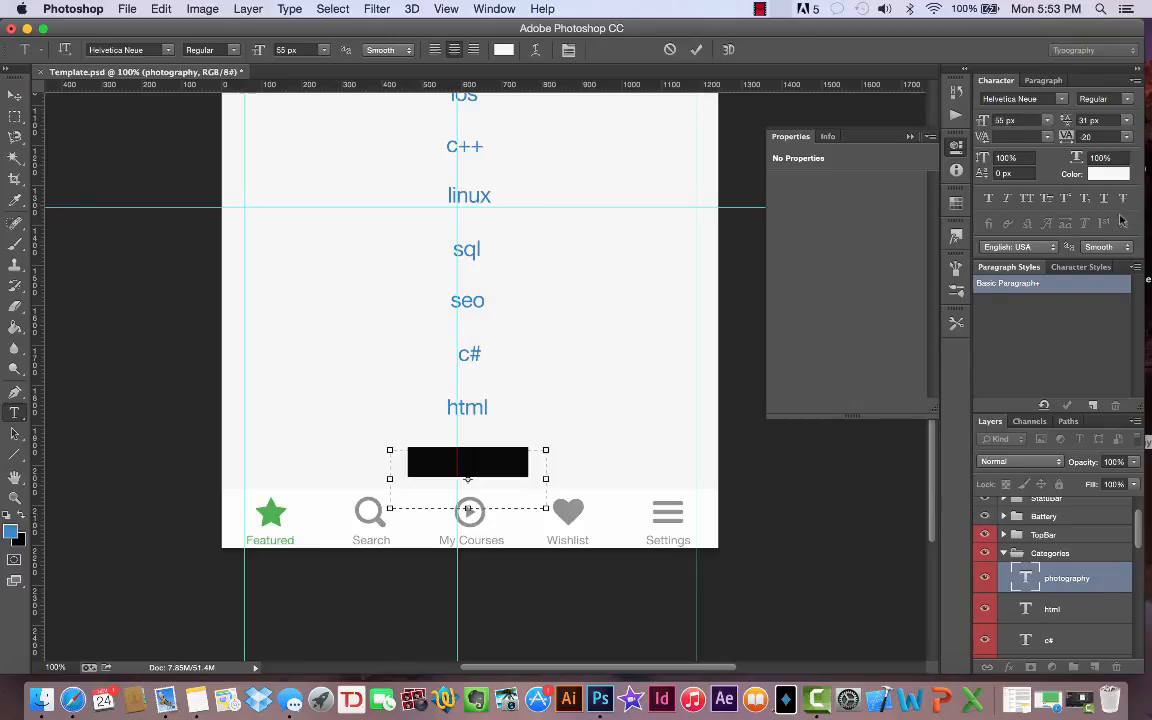
click(1108, 174)
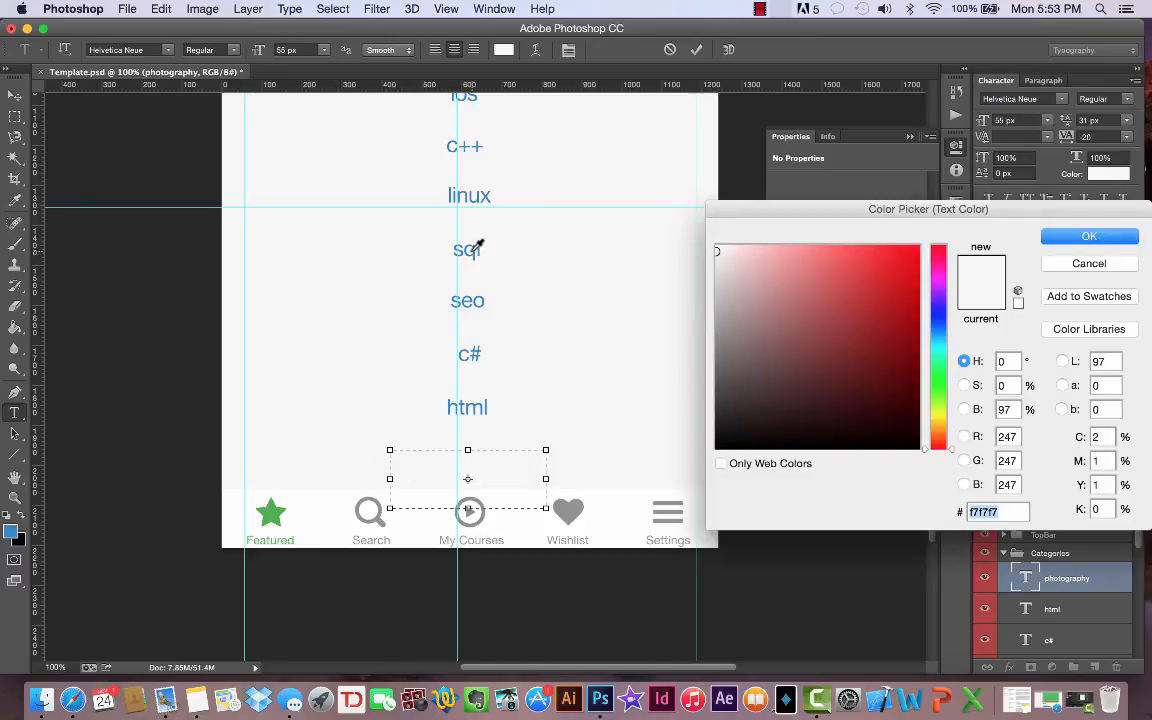
click(478, 248)
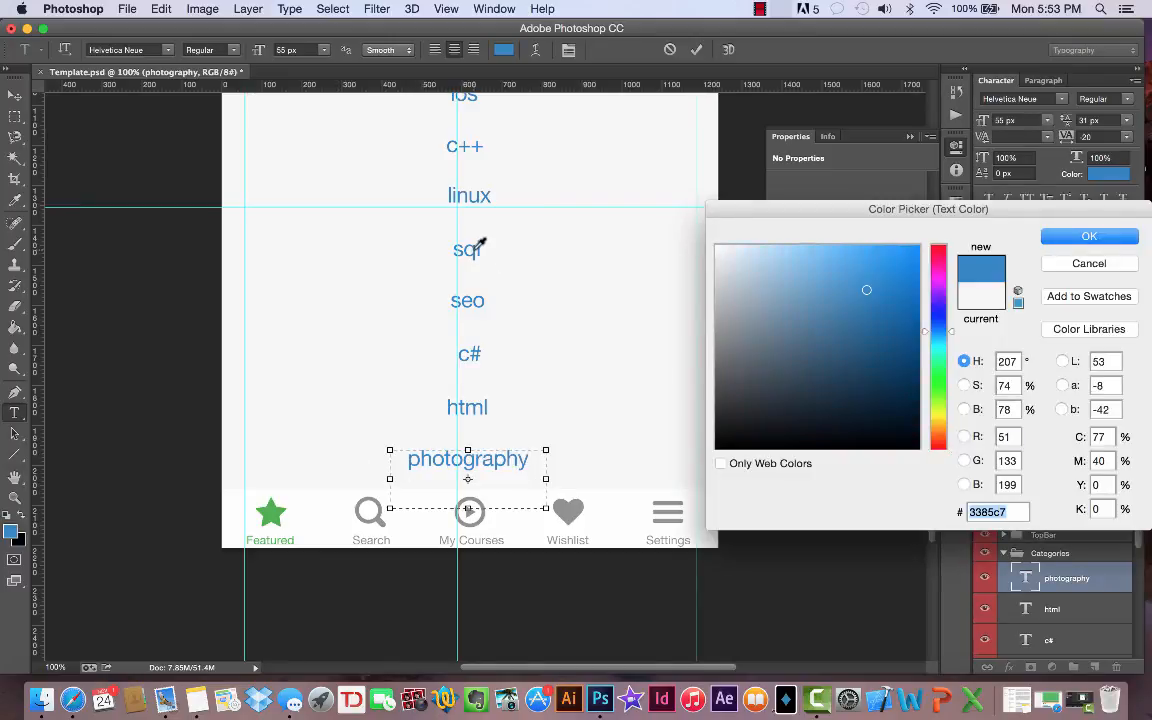
click(1062, 236)
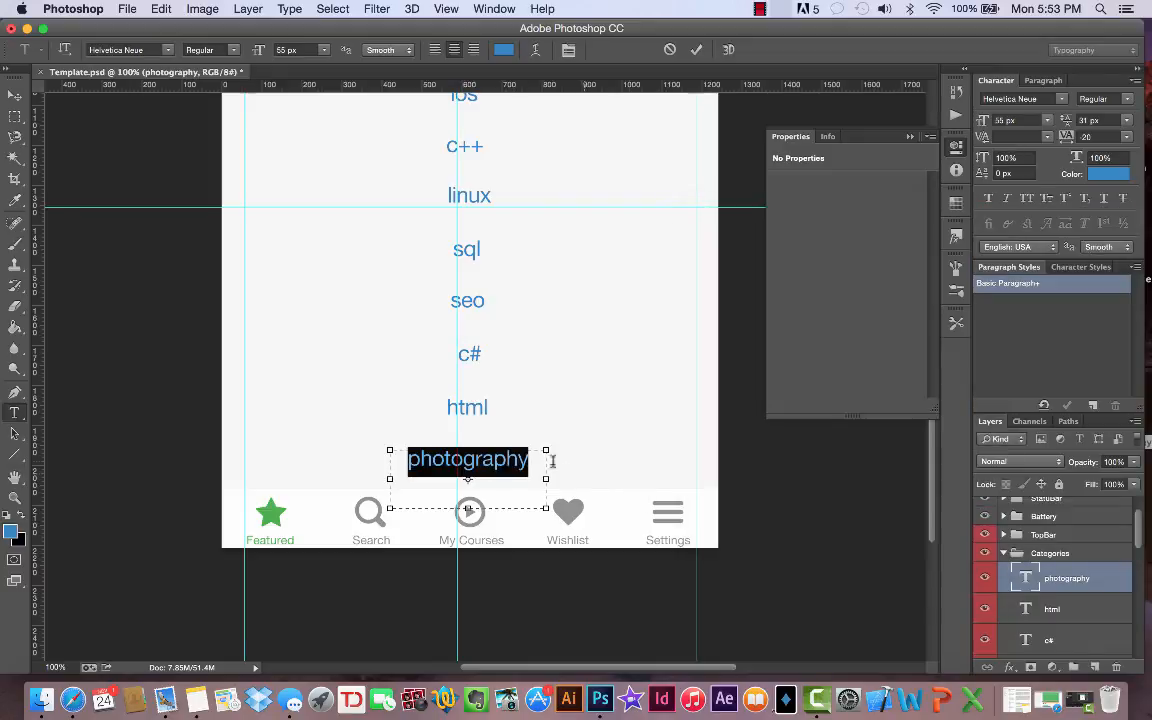